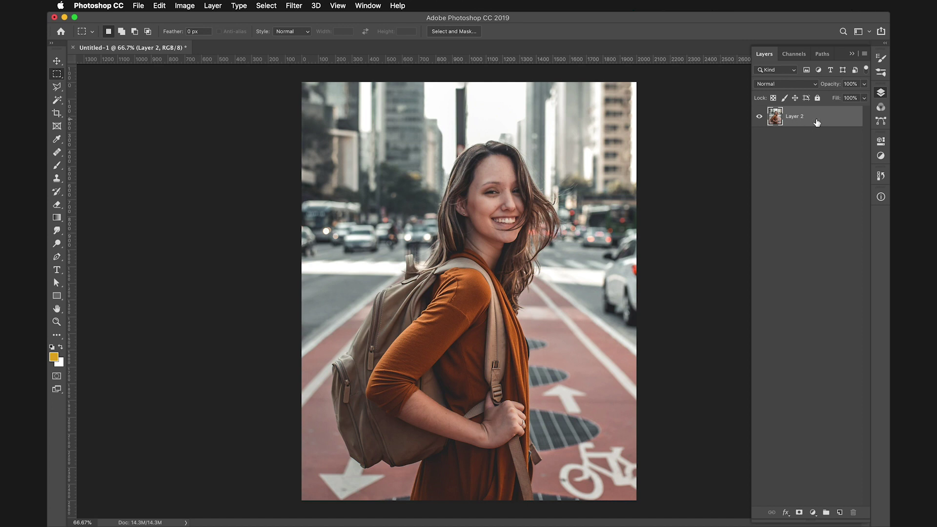
# Name the photo layer GIRL and duplicate it as a GIRL copy layer above.
pyautogui.write('GIRL')
pyautogui.press('Return')
pyautogui.press('super+j')
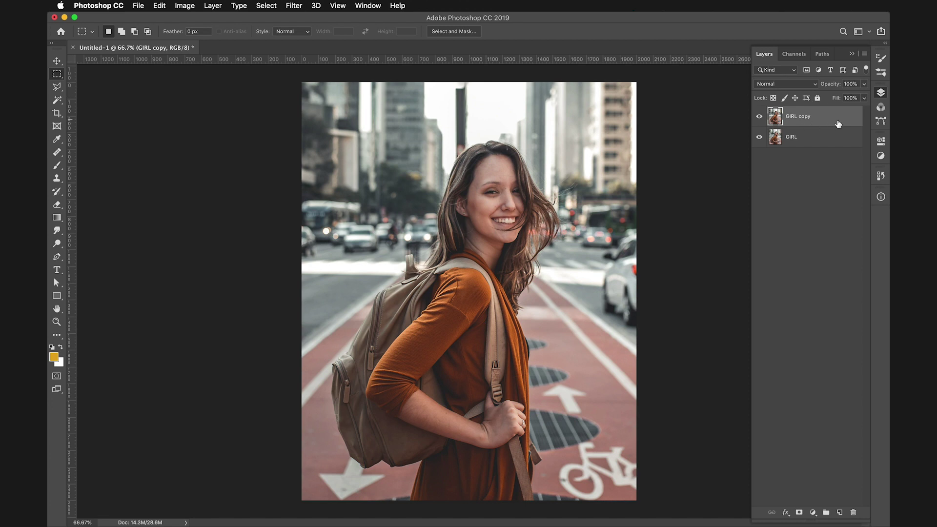
# Open the Oil Paint filter from Filter > Stylize and centre its preview on the girl's face.
pyautogui.click(292, 5)
pyautogui.moveTo(349, 193)
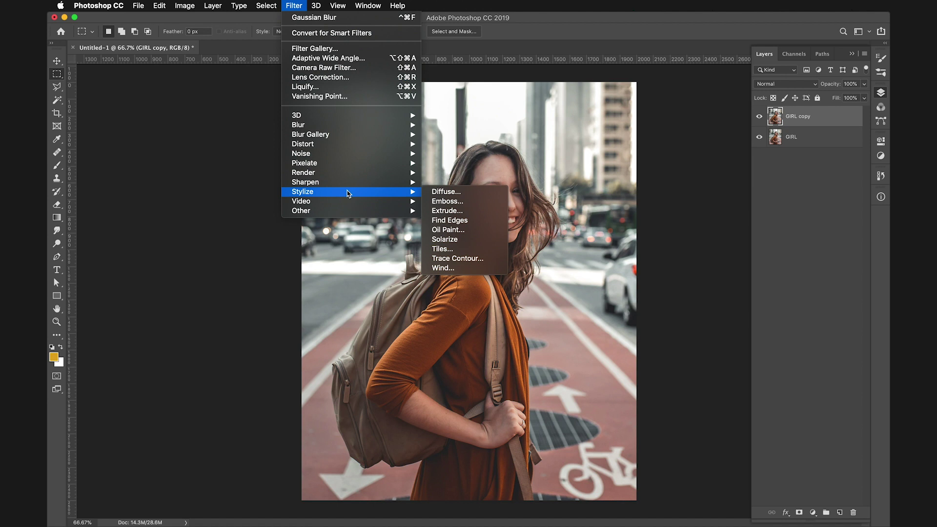
pyautogui.click(467, 232)
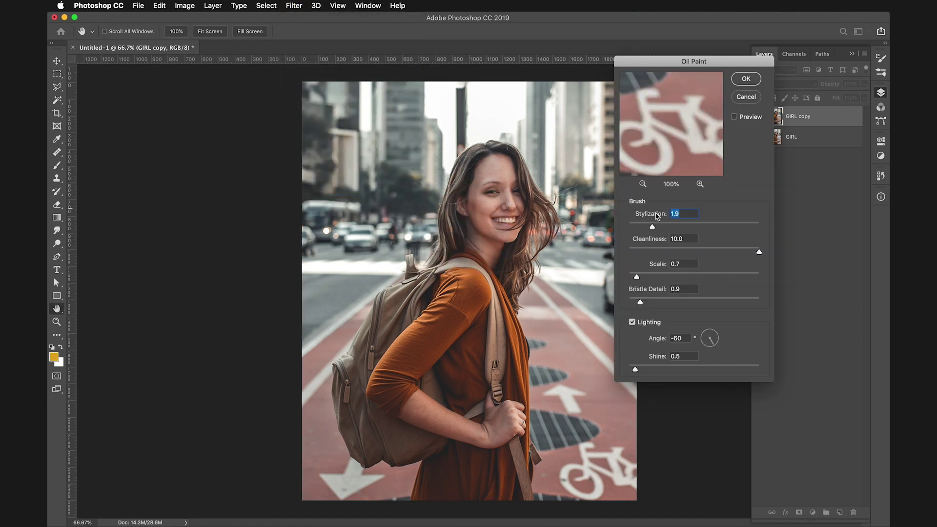
pyautogui.moveTo(679, 126); pyautogui.dragTo(706, 159)
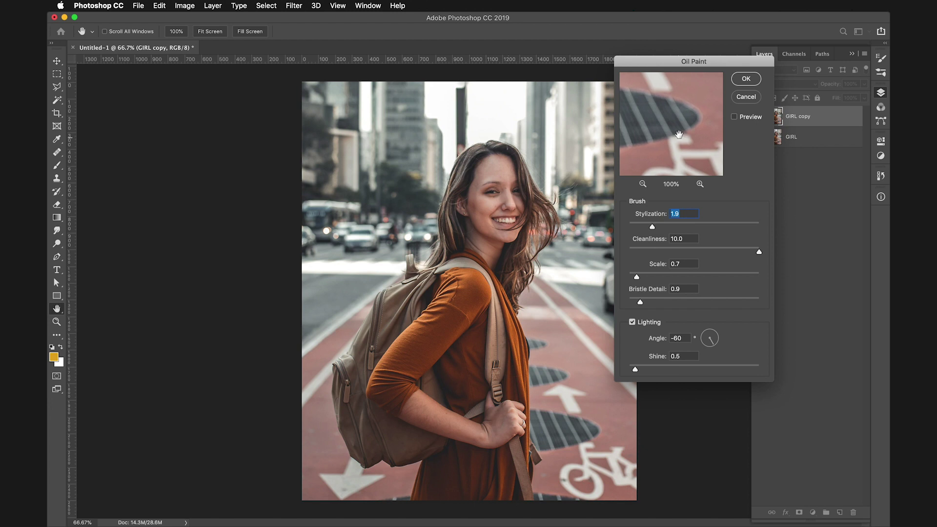
pyautogui.click(500, 187)
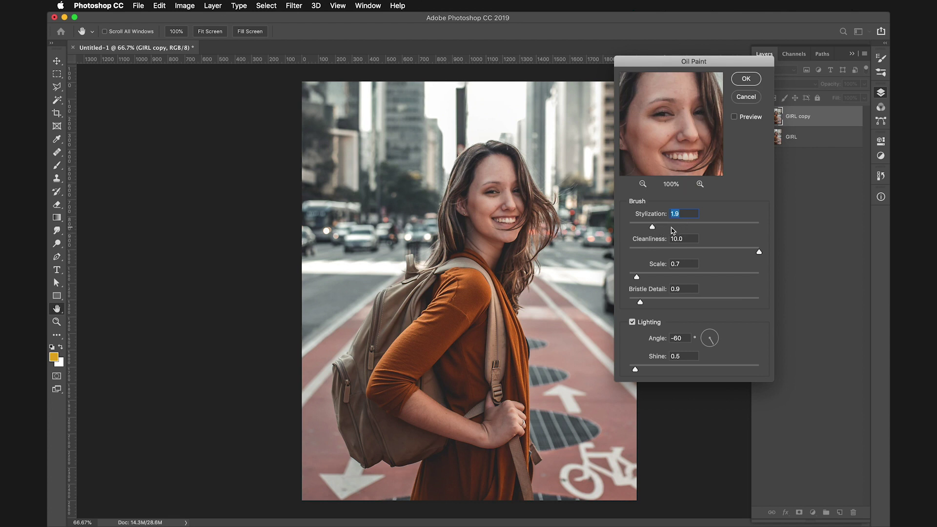
# Raise Stylization to 5.0, adjust Scale and Shine, and compare against the full-image preview.
pyautogui.moveTo(655, 227); pyautogui.dragTo(694, 229)
pyautogui.moveTo(686, 93); pyautogui.dragTo(702, 117)
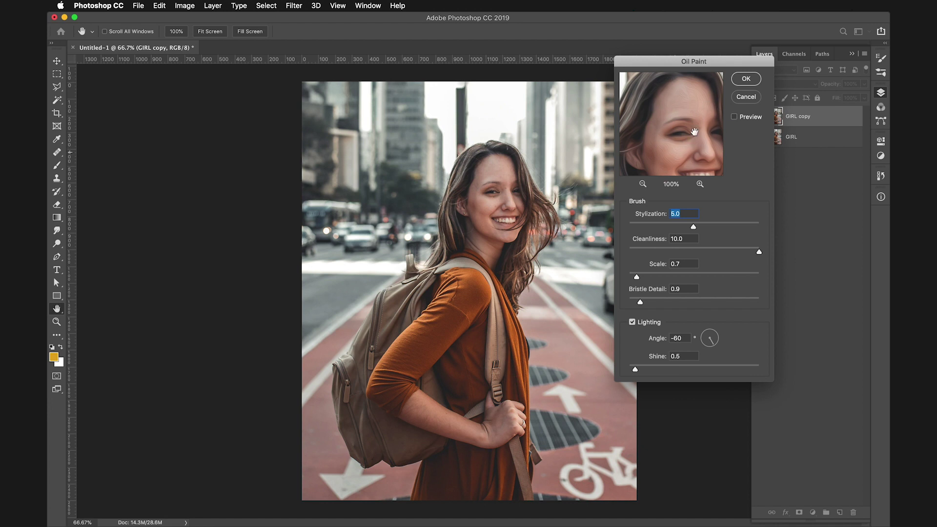
pyautogui.moveTo(685, 133); pyautogui.dragTo(676, 123)
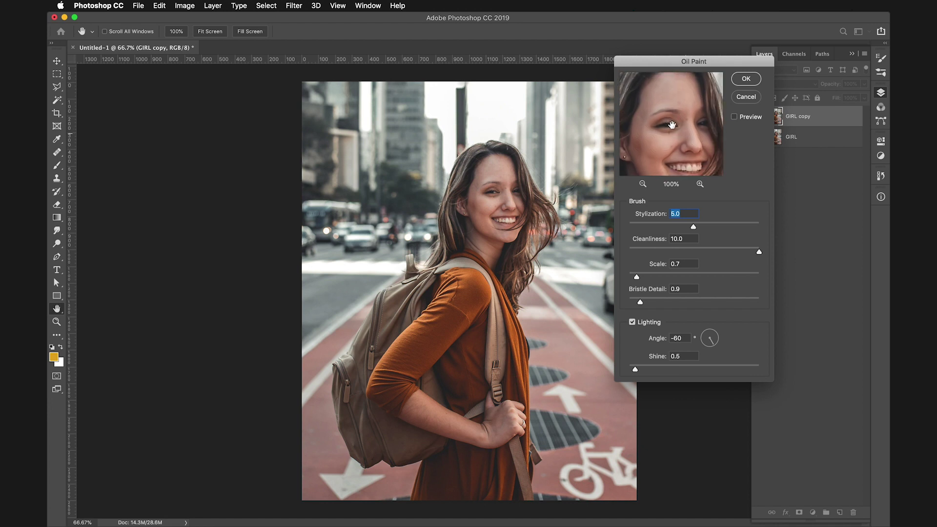
pyautogui.click(734, 117)
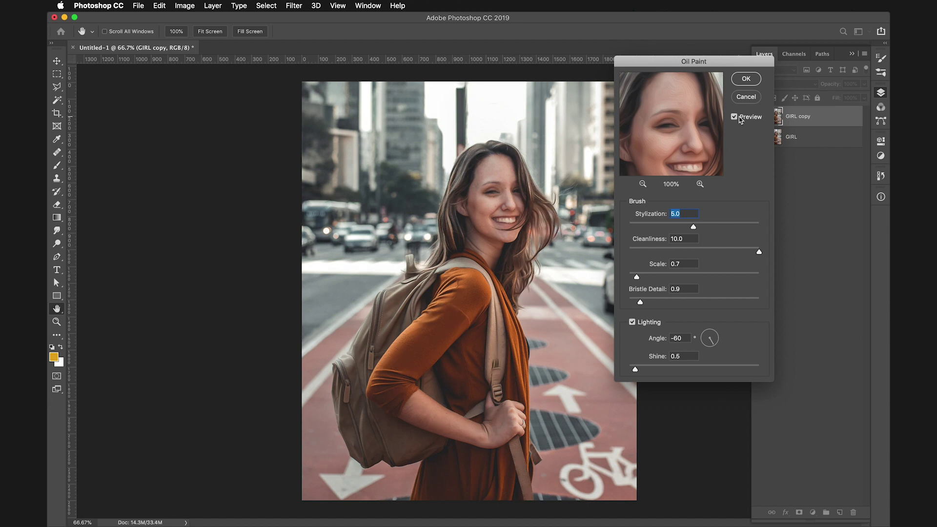
pyautogui.click(735, 118)
pyautogui.moveTo(678, 139); pyautogui.dragTo(676, 121)
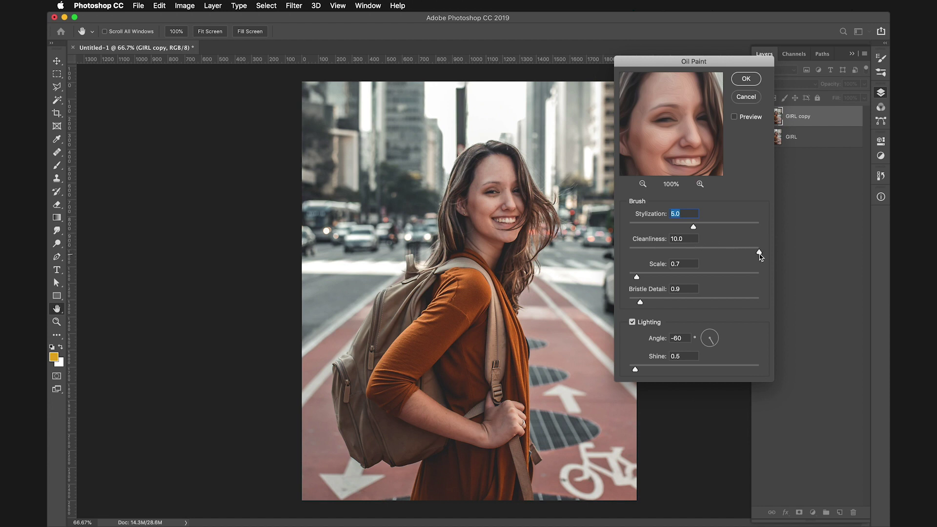
pyautogui.click(654, 277)
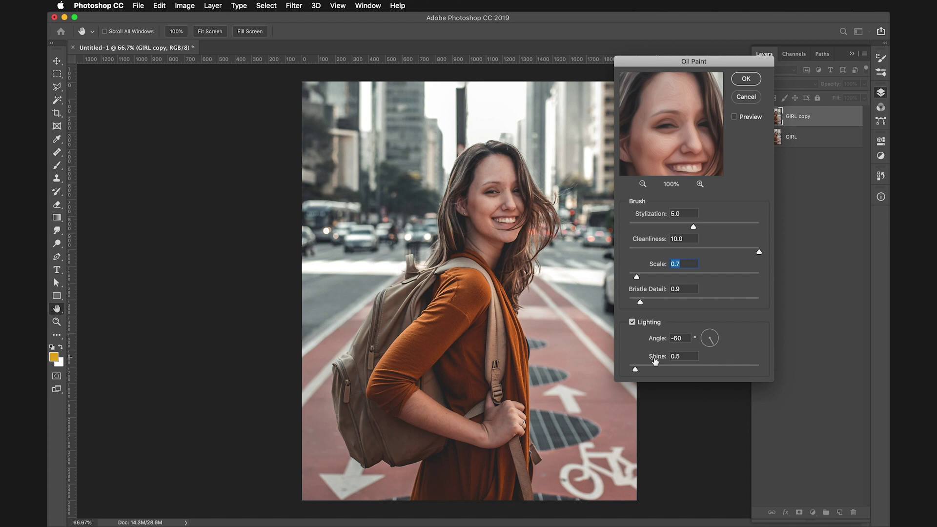
pyautogui.click(685, 355)
# Apply the Oil Paint filter and zoom the image to 100%.
pyautogui.click(745, 80)
pyautogui.press('m')
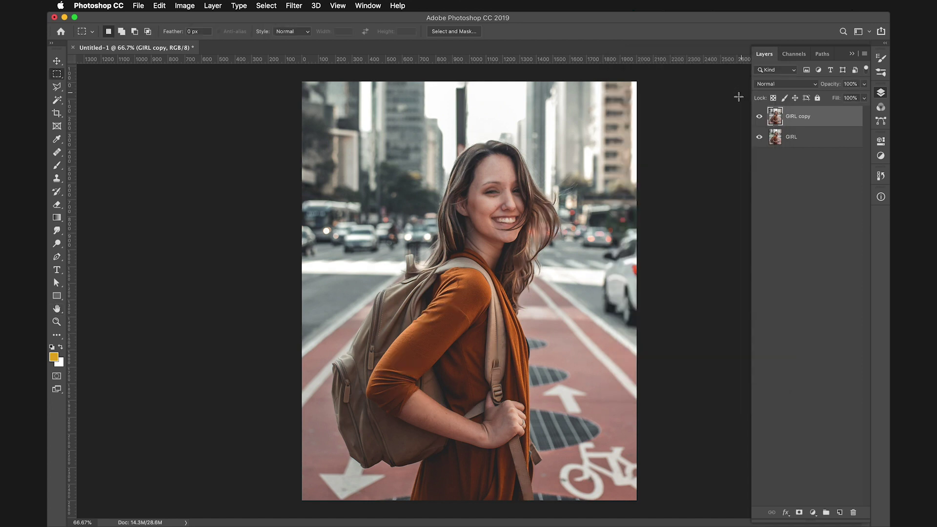
pyautogui.press('super+equal')
pyautogui.press('super+equal')
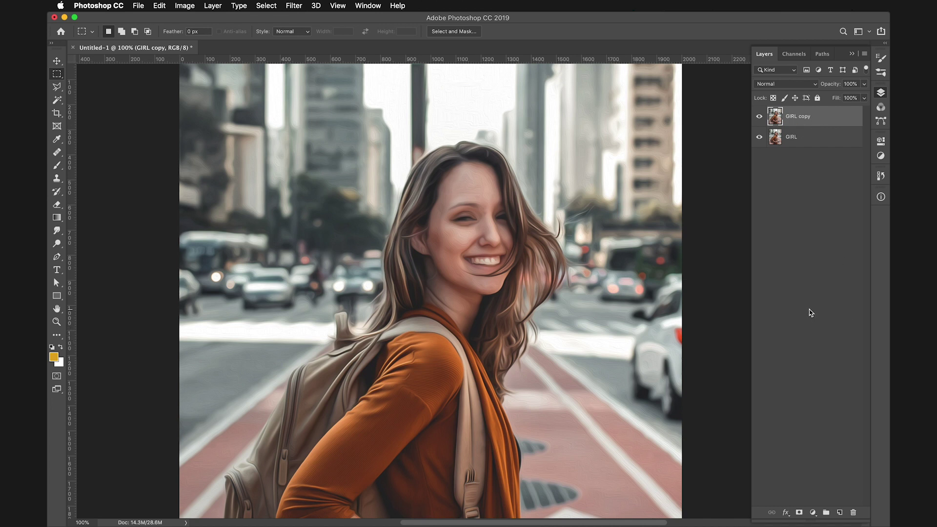
# Group the GIRL copy layer and name the group ILLUSTRATION.
pyautogui.press('super+g')
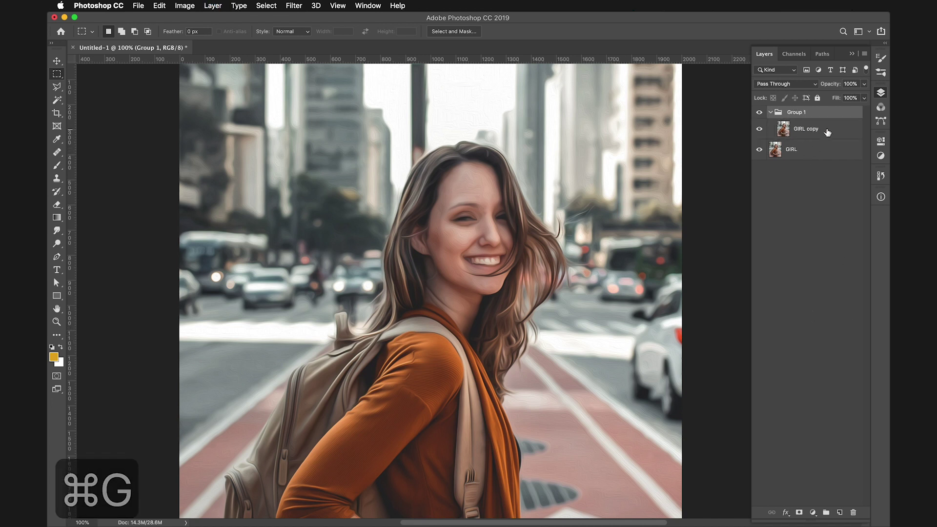
pyautogui.click(814, 134)
pyautogui.doubleClick(801, 113)
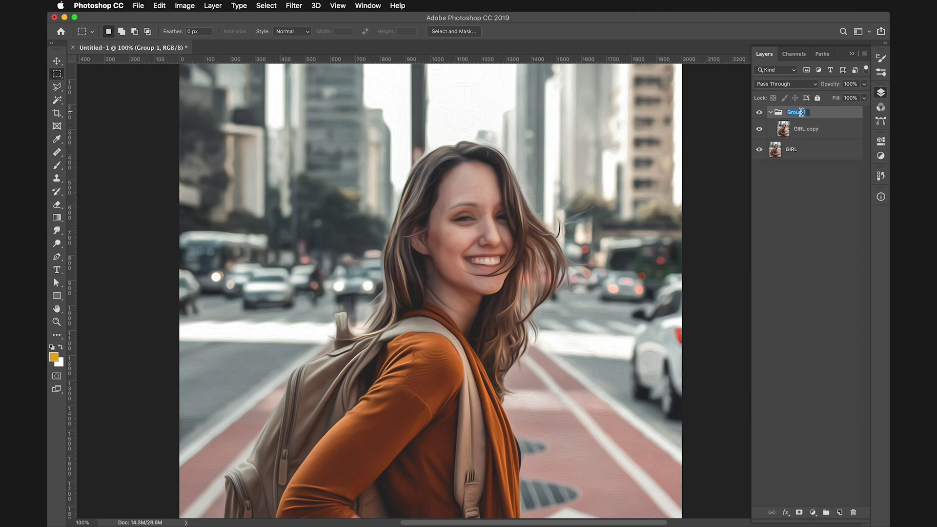
pyautogui.write('ILLUSTRATION')
pyautogui.press('Return')
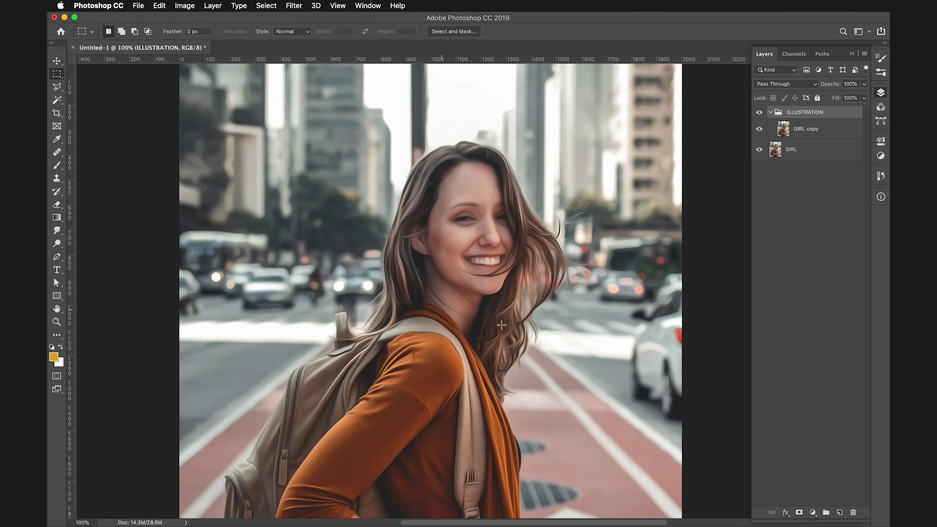
# Switch to the Pen tool and zoom to 300% on the left edge of the hair.
pyautogui.press('super+equal')
pyautogui.press('p')
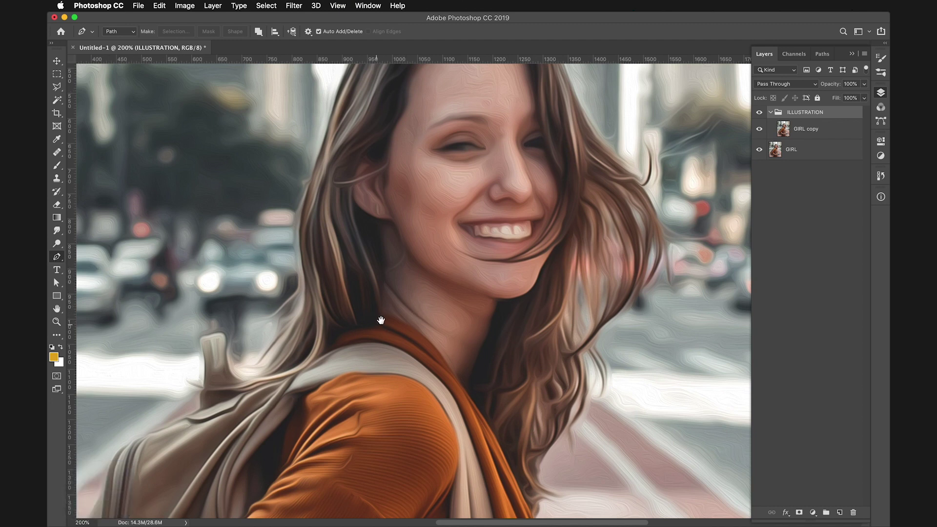
pyautogui.moveTo(380, 317); pyautogui.dragTo(450, 314)
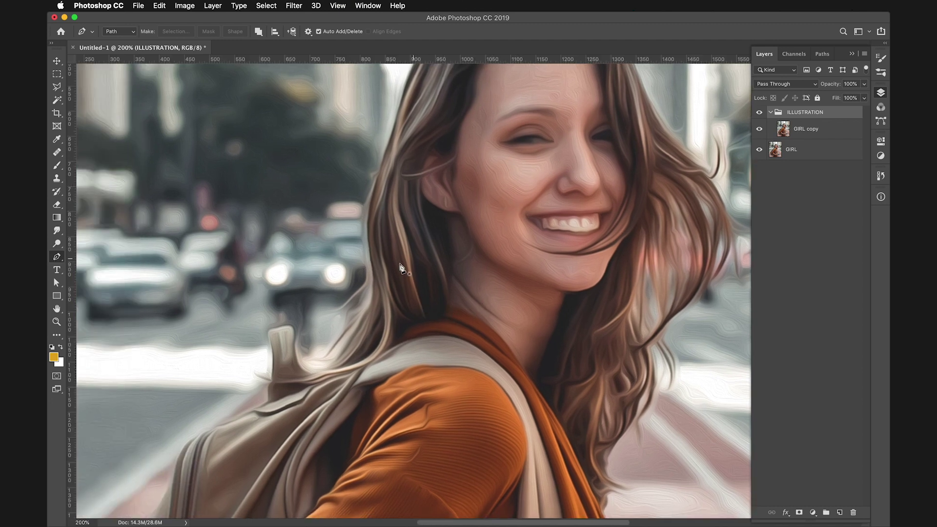
pyautogui.press('super+equal')
pyautogui.moveTo(473, 248); pyautogui.dragTo(513, 289)
pyautogui.moveTo(331, 221); pyautogui.dragTo(446, 309)
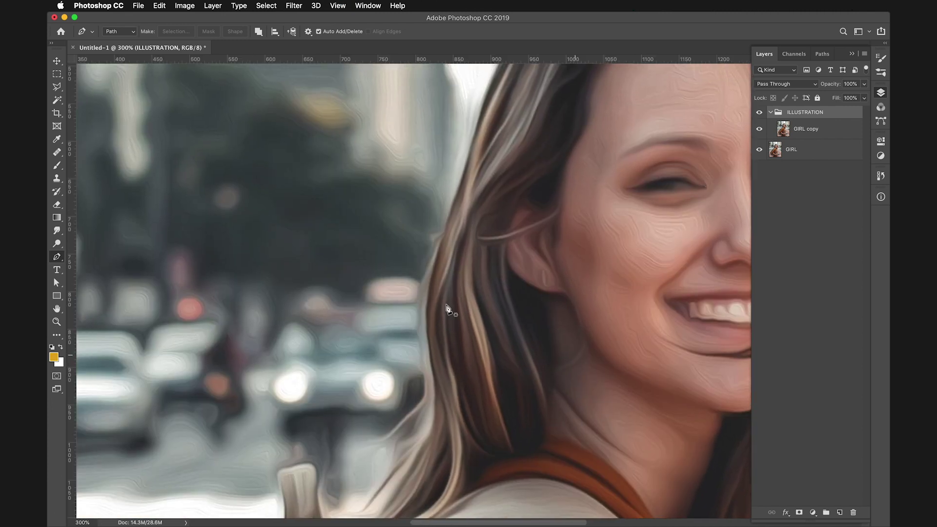
# Trace the pen path up the left hair, across the head top, and down the right hair to its tips.
pyautogui.click(423, 370)
pyautogui.moveTo(439, 242); pyautogui.dragTo(412, 346)
pyautogui.moveTo(450, 192); pyautogui.dragTo(433, 209)
pyautogui.moveTo(503, 172); pyautogui.dragTo(590, 171)
pyautogui.moveTo(662, 213); pyautogui.dragTo(687, 259)
pyautogui.moveTo(747, 355); pyautogui.dragTo(608, 309)
pyautogui.moveTo(666, 383); pyautogui.dragTo(611, 153)
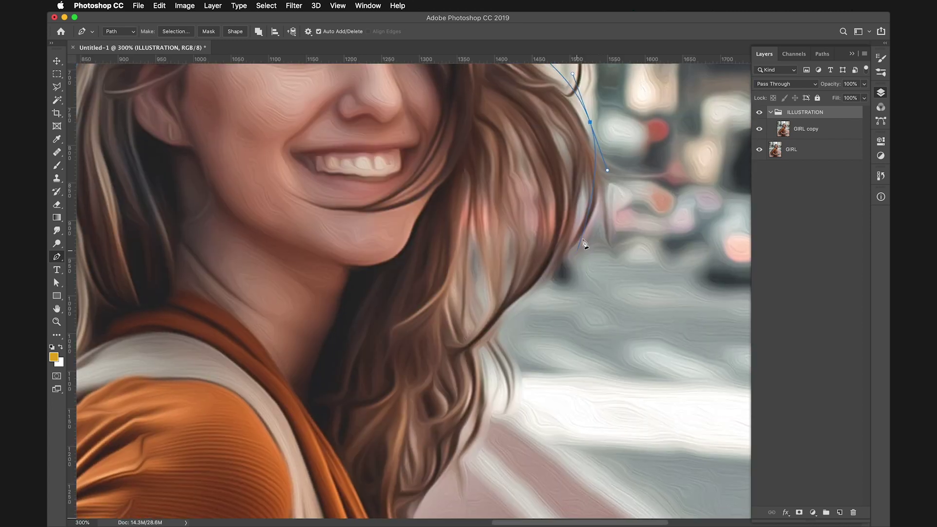
pyautogui.moveTo(575, 250); pyautogui.dragTo(540, 284)
pyautogui.moveTo(506, 312); pyautogui.dragTo(591, 199)
pyautogui.click(494, 336)
pyautogui.moveTo(602, 275); pyautogui.dragTo(515, 374)
pyautogui.click(513, 373)
pyautogui.moveTo(518, 410); pyautogui.dragTo(477, 408)
pyautogui.click(552, 421)
# Continue the path along the neck, shoulder and backpack strap, close it, and zoom back to 100%.
pyautogui.moveTo(461, 378); pyautogui.dragTo(458, 371)
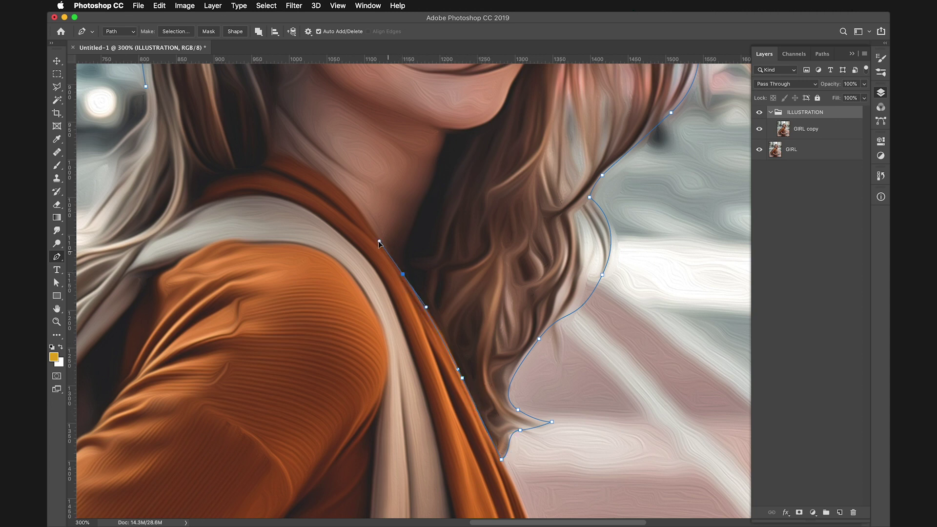
pyautogui.moveTo(380, 242); pyautogui.dragTo(373, 239)
pyautogui.moveTo(331, 184); pyautogui.dragTo(184, 215)
pyautogui.press('super+z')
pyautogui.hscroll(-10, 192, 210)
pyautogui.moveTo(537, 300); pyautogui.dragTo(522, 306)
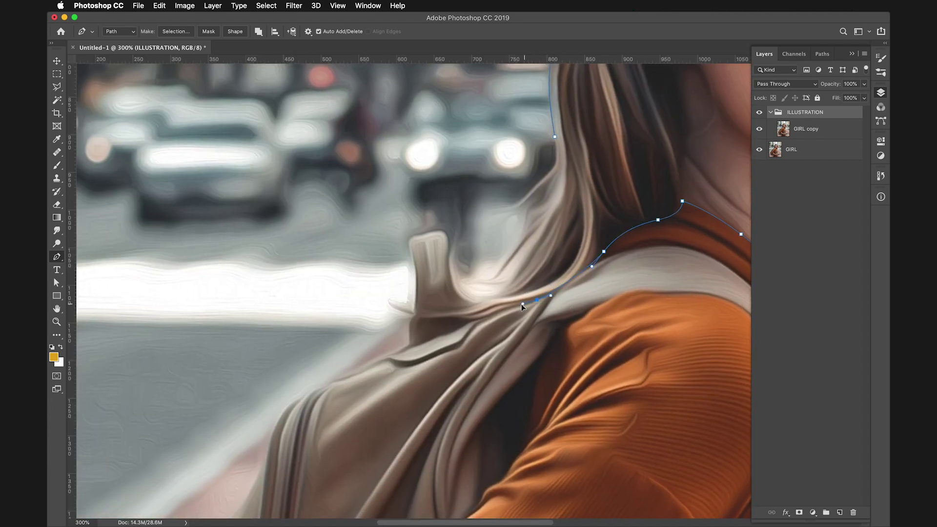
pyautogui.moveTo(455, 309); pyautogui.dragTo(434, 293)
pyautogui.moveTo(459, 249); pyautogui.dragTo(475, 241)
pyautogui.moveTo(502, 287); pyautogui.dragTo(543, 253)
pyautogui.click(555, 137)
pyautogui.press('super+minus')
pyautogui.press('super+minus')
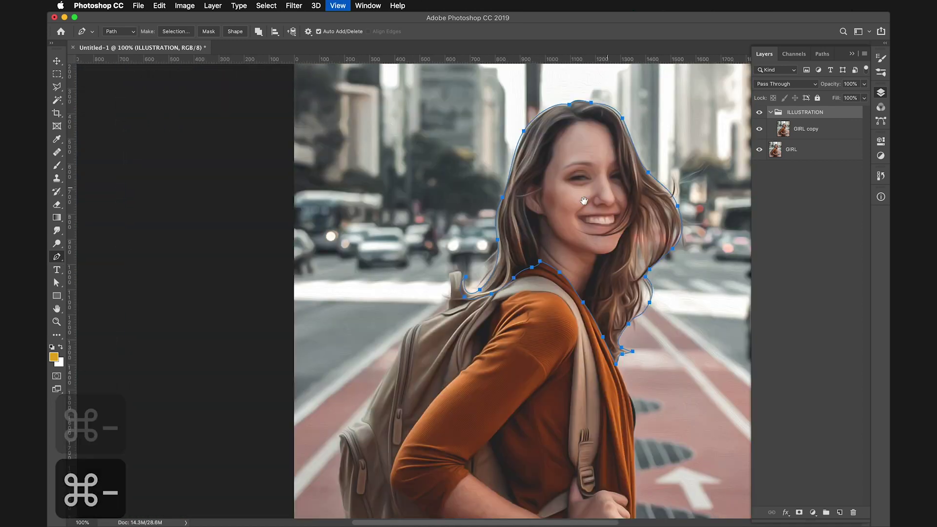
# Load the traced path as a selection and add it as a layer mask on ILLUSTRATION.
pyautogui.moveTo(590, 234); pyautogui.dragTo(498, 243)
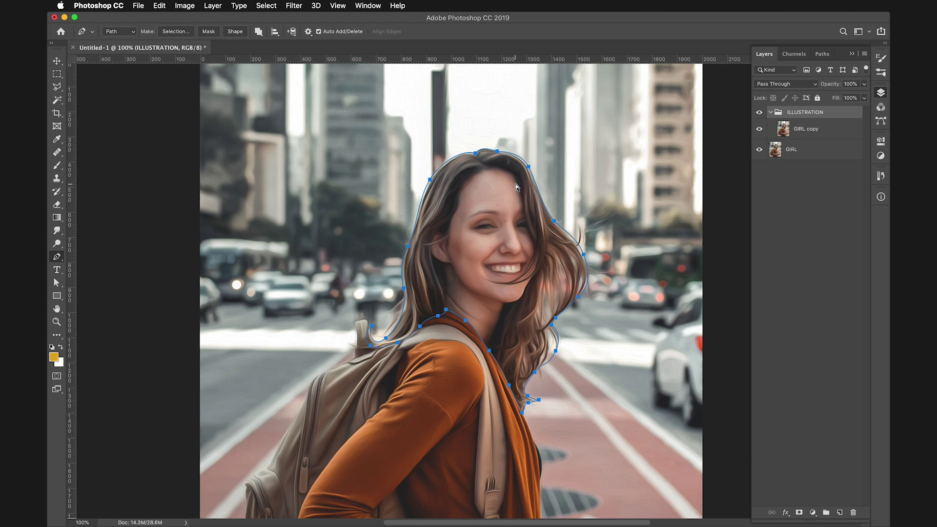
pyautogui.press('super+Return')
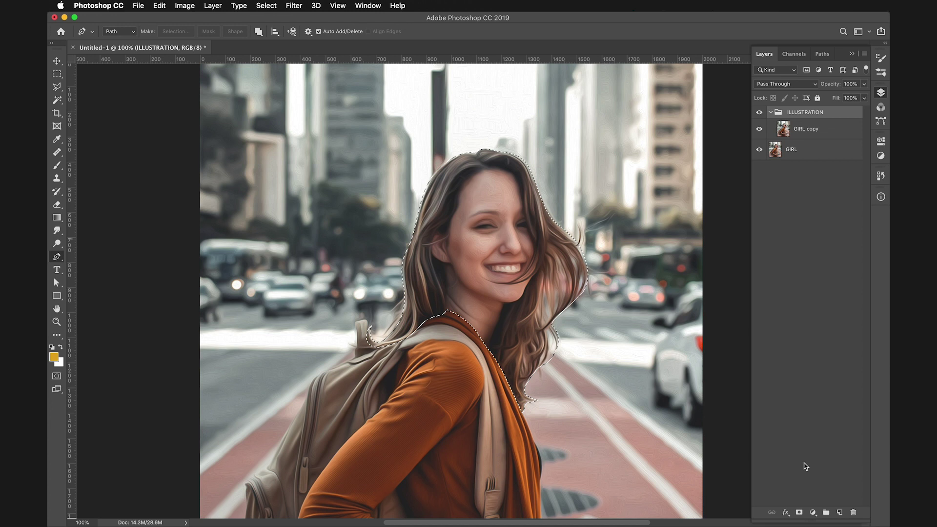
pyautogui.click(800, 512)
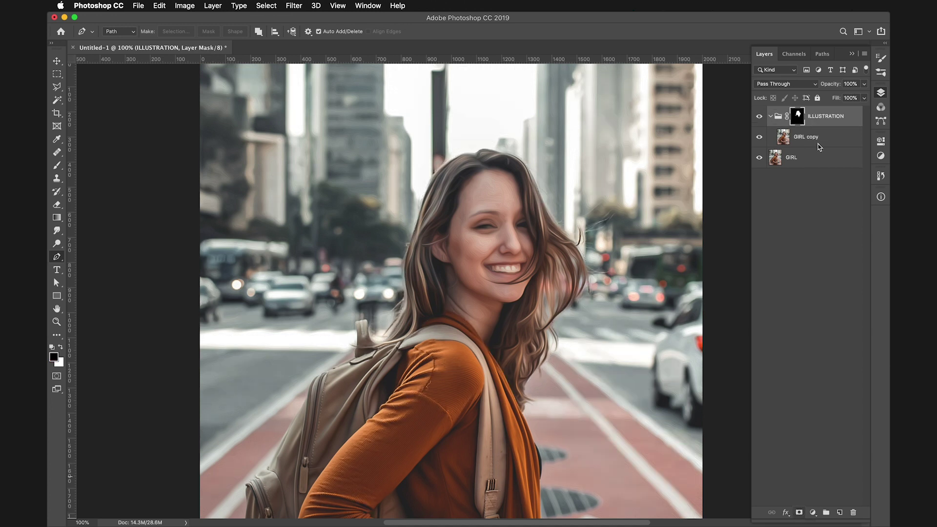
pyautogui.keyDown('alt'); pyautogui.click(797, 117); pyautogui.keyUp('alt')
pyautogui.keyDown('alt'); pyautogui.click(799, 118); pyautogui.keyUp('alt')
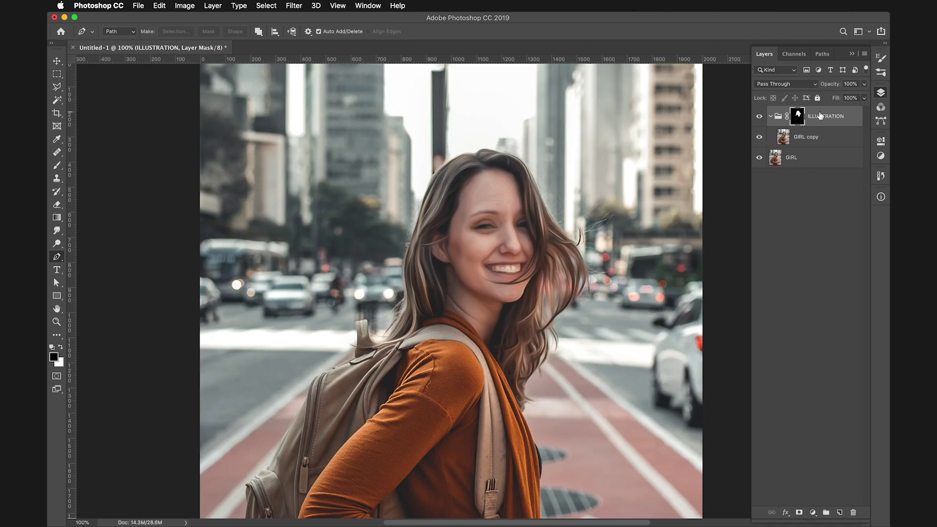
# Select GIRL copy and toggle the painted illustration's visibility to compare before and after.
pyautogui.click(824, 137)
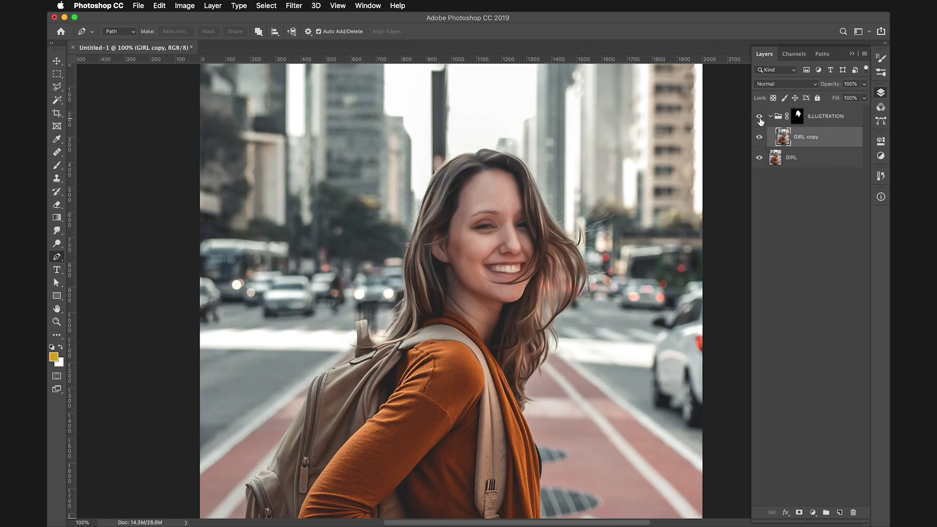
pyautogui.click(762, 122)
pyautogui.click(762, 123)
pyautogui.click(763, 123)
pyautogui.click(760, 120)
pyautogui.click(760, 118)
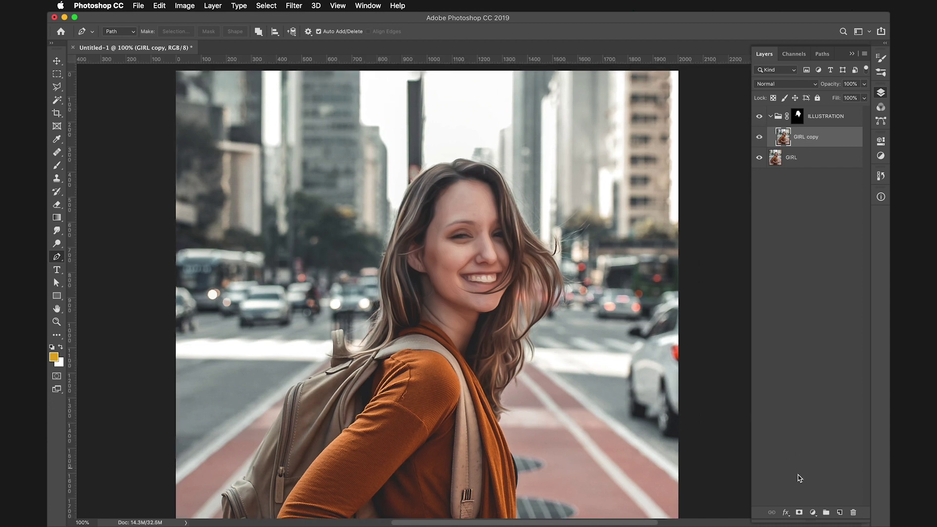
# Add a Black & White adjustment with Reds 61 and Yellows 92 to lighten the face.
pyautogui.click(813, 513)
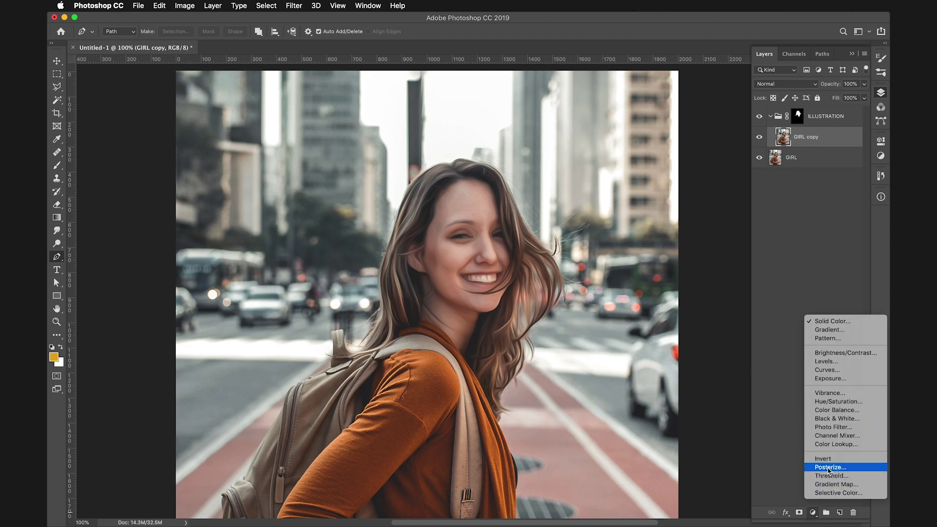
pyautogui.click(840, 418)
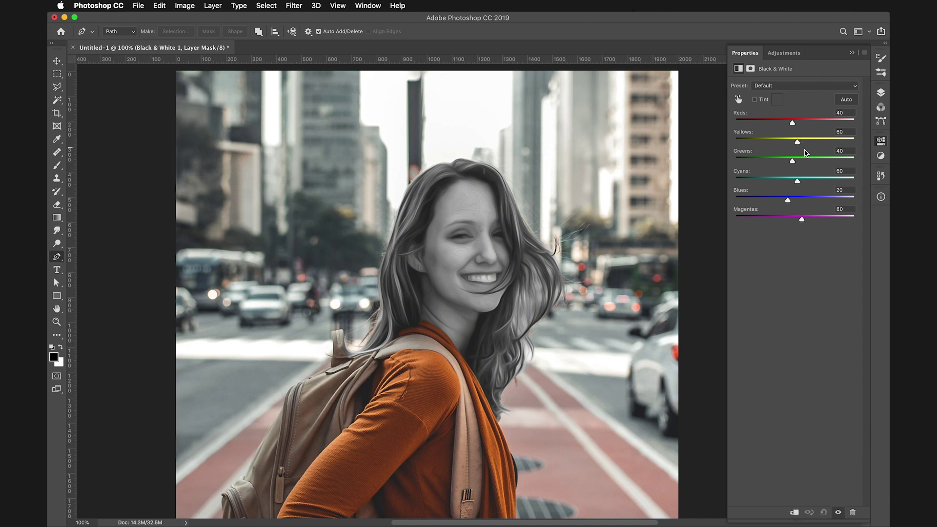
pyautogui.moveTo(793, 125)
pyautogui.mouseDown()
pyautogui.moveTo(803, 124)
pyautogui.moveTo(808, 142)
pyautogui.moveTo(798, 122)
pyautogui.mouseUp()
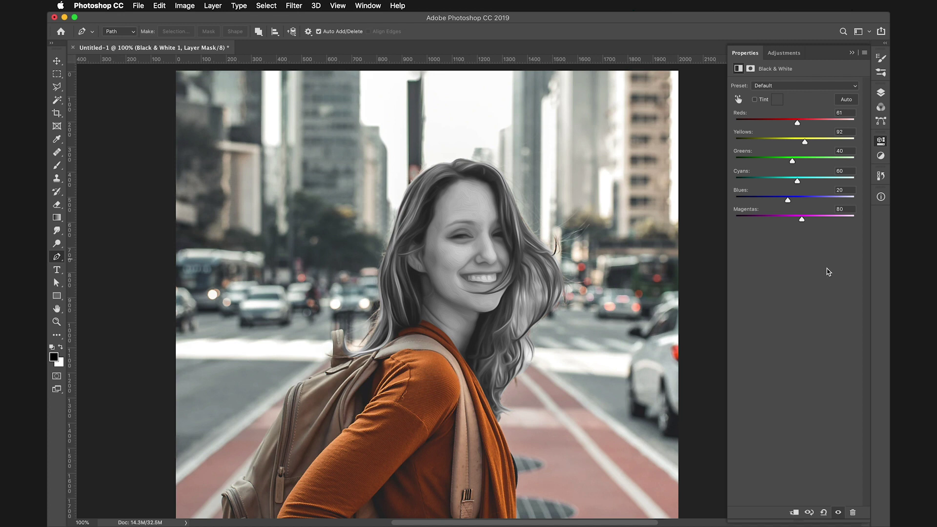
pyautogui.click(881, 92)
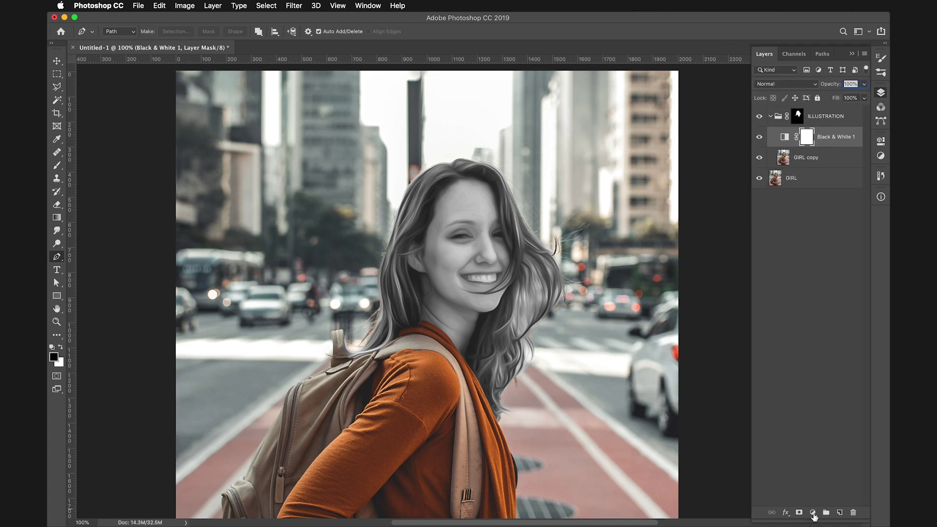
# Add a Posterize adjustment, enter 6 as its Levels value, and target the Black & White 1 mask.
pyautogui.click(813, 513)
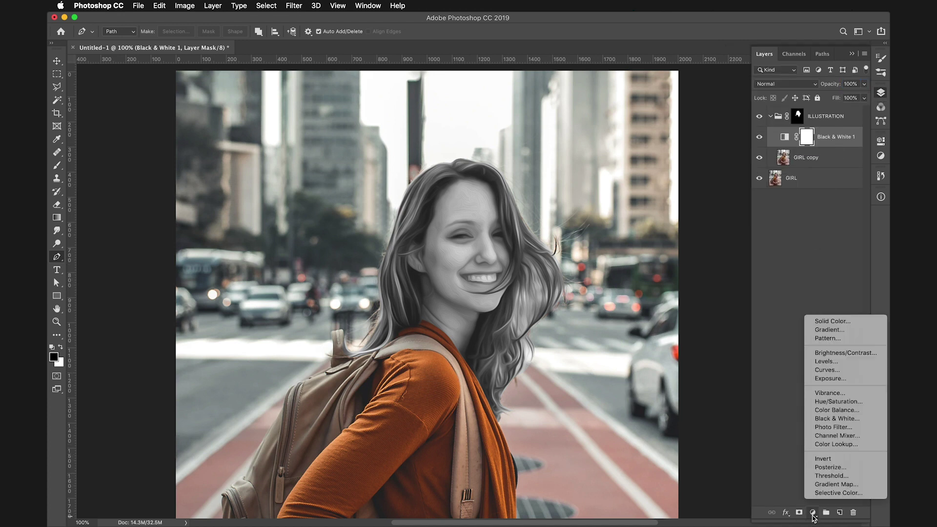
pyautogui.click(831, 469)
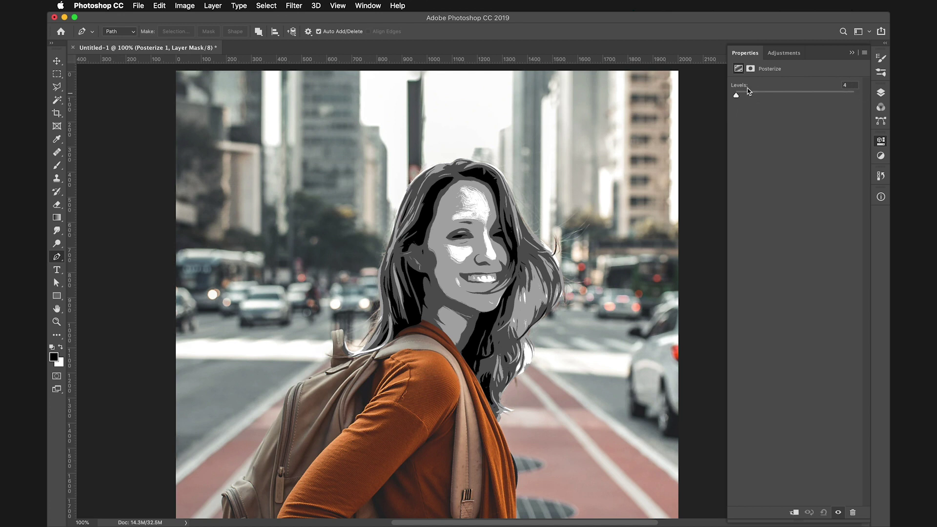
pyautogui.moveTo(737, 98)
pyautogui.mouseDown()
pyautogui.moveTo(741, 104)
pyautogui.moveTo(739, 90)
pyautogui.moveTo(735, 98)
pyautogui.mouseUp()
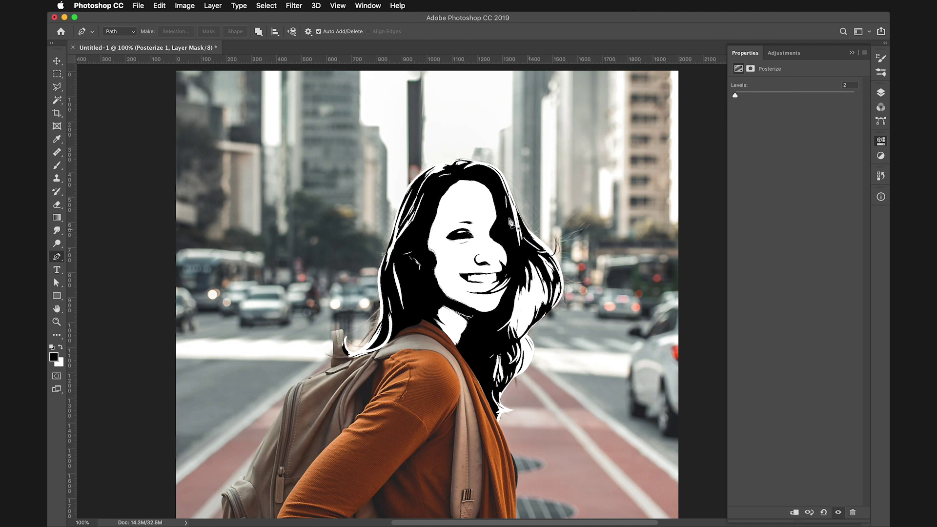
pyautogui.moveTo(735, 95); pyautogui.dragTo(741, 95)
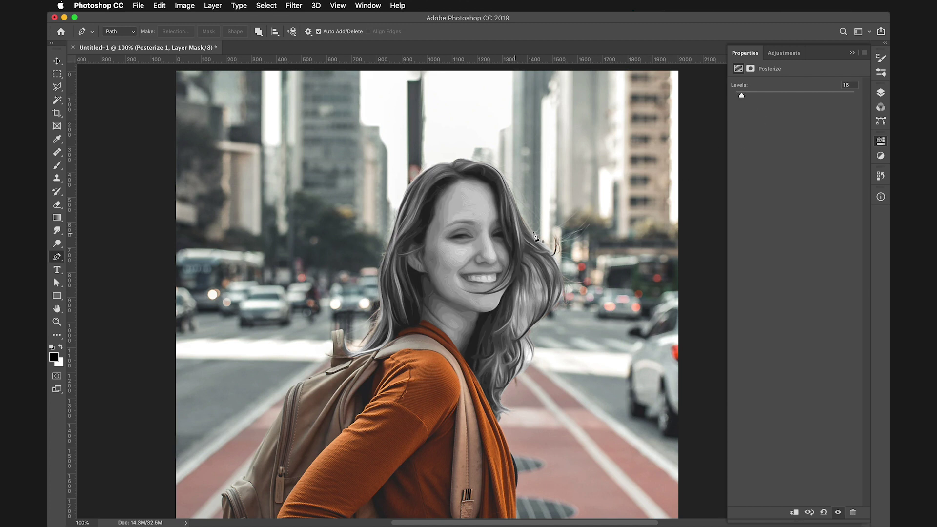
pyautogui.click(854, 85)
pyautogui.write('6')
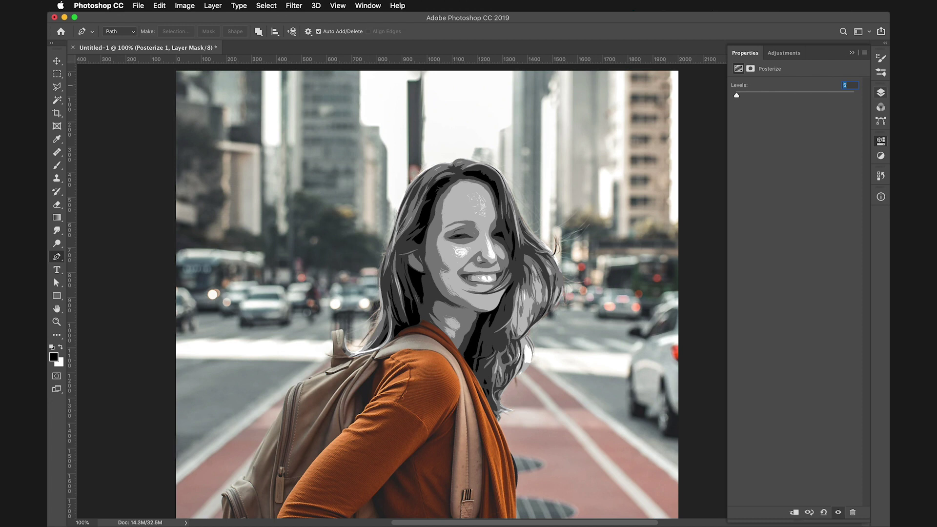
pyautogui.click(881, 92)
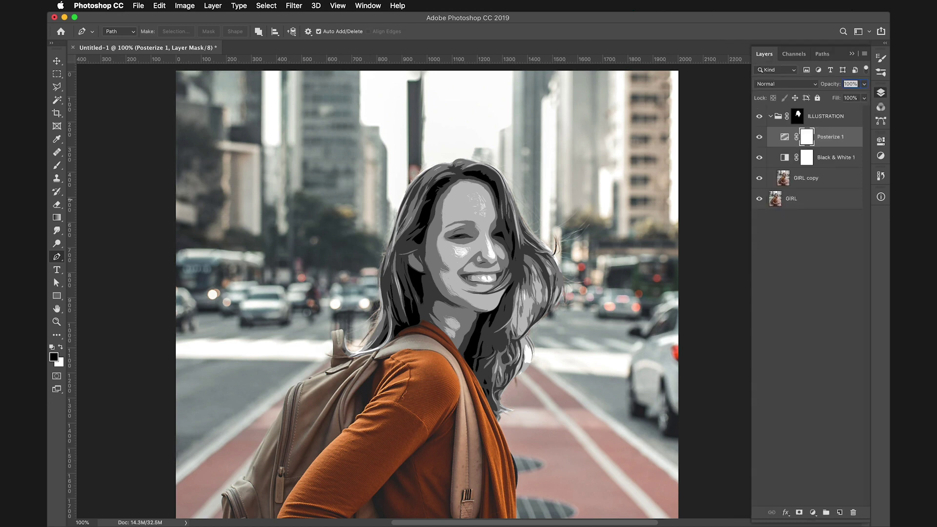
pyautogui.click(807, 157)
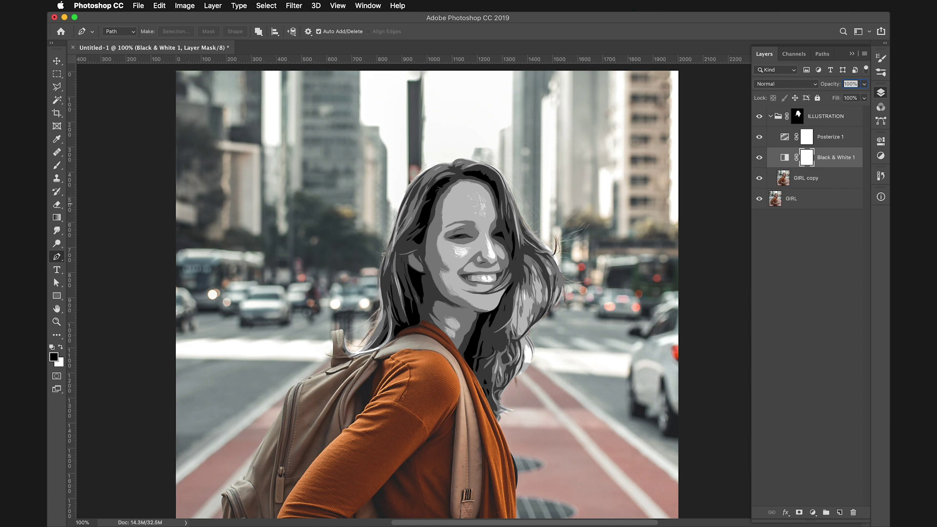
# Rename the GIRL copy layer to OIL PAINT, correcting the typo.
pyautogui.click(820, 178)
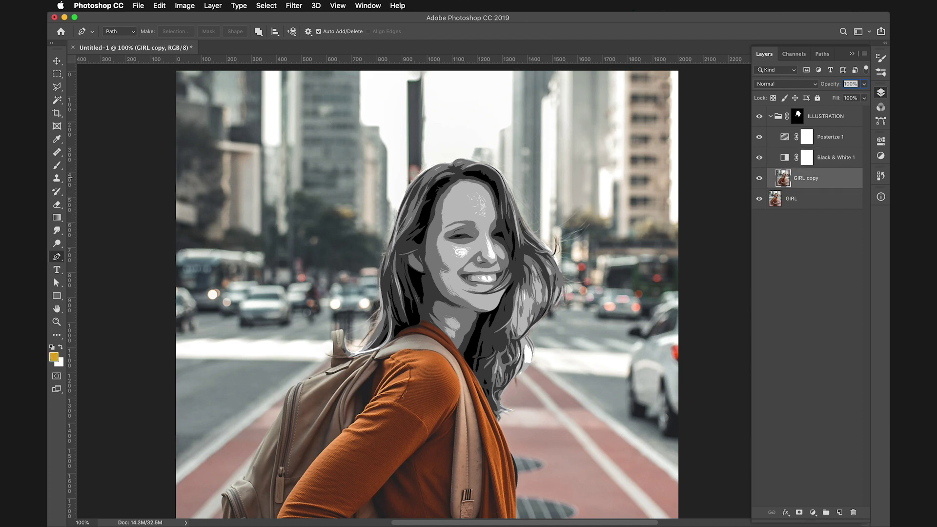
pyautogui.doubleClick(806, 178)
pyautogui.write('OIL PAINY')
pyautogui.press('BackSpace')
pyautogui.write('T')
pyautogui.press('Return')
# Duplicate OIL PAINT and name the copy SHADOW&HIGHLIGHTS.
pyautogui.press('super+j')
pyautogui.doubleClick(810, 179)
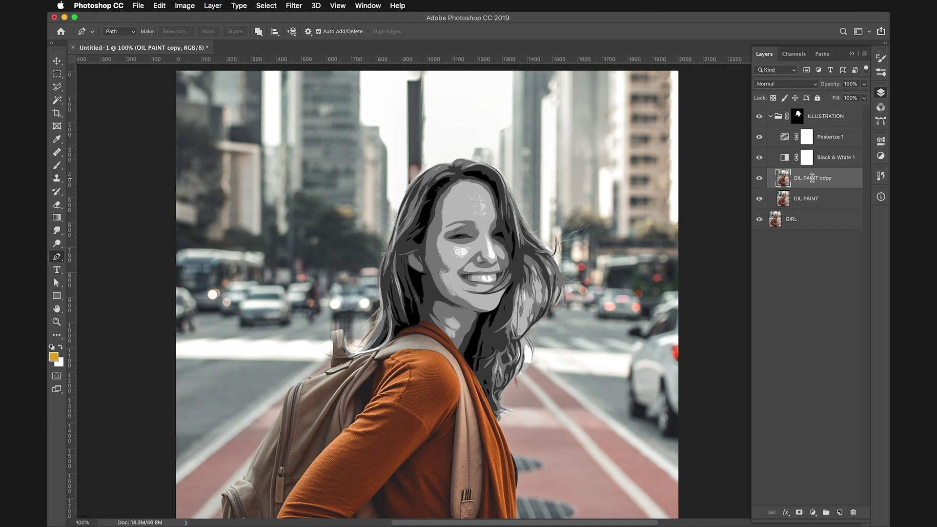
pyautogui.write('SHADOW&HIGHLIGHTS')
pyautogui.press('Return')
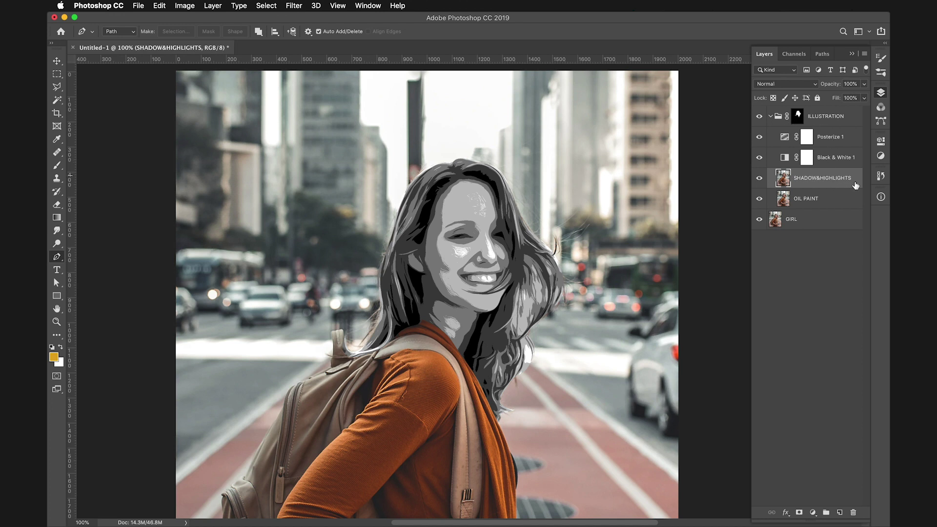
# Apply Shadows/Highlights with Shadows Amount 63% and Highlights Amount 45%.
pyautogui.click(194, 4)
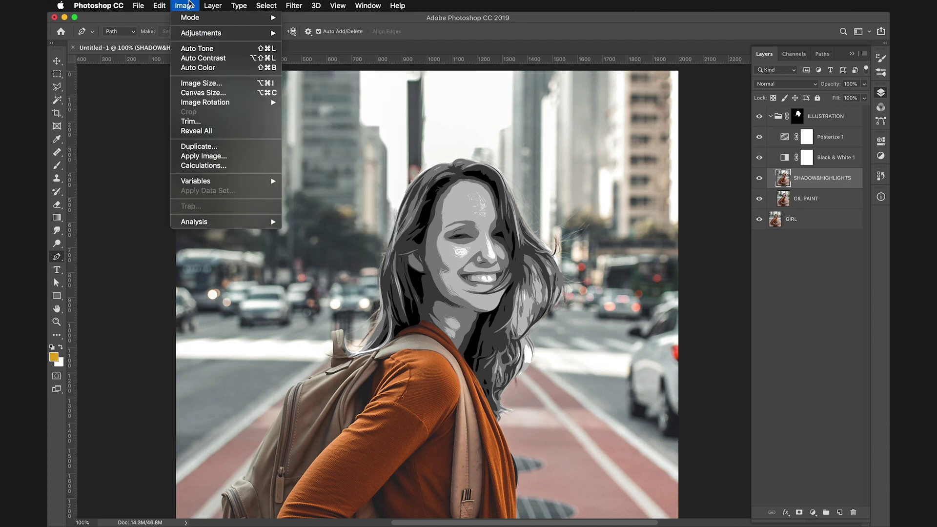
pyautogui.moveTo(200, 32)
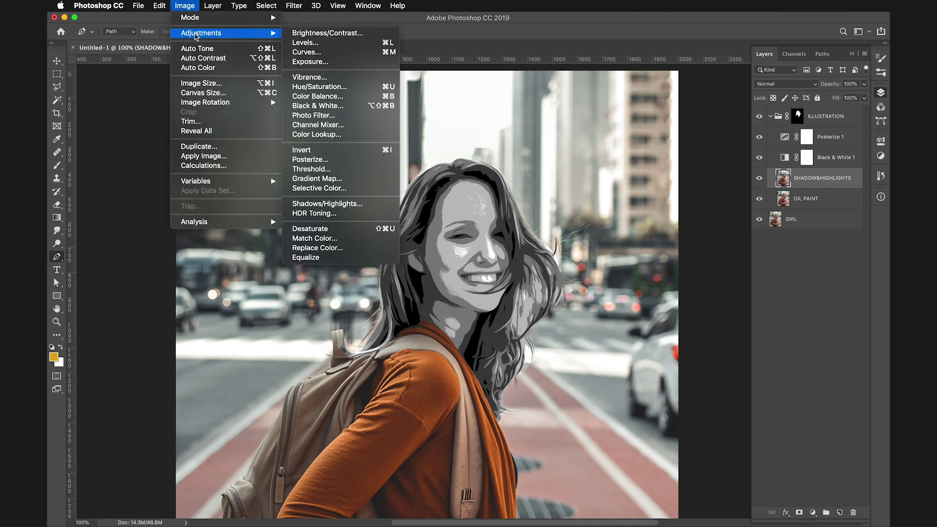
pyautogui.click(346, 208)
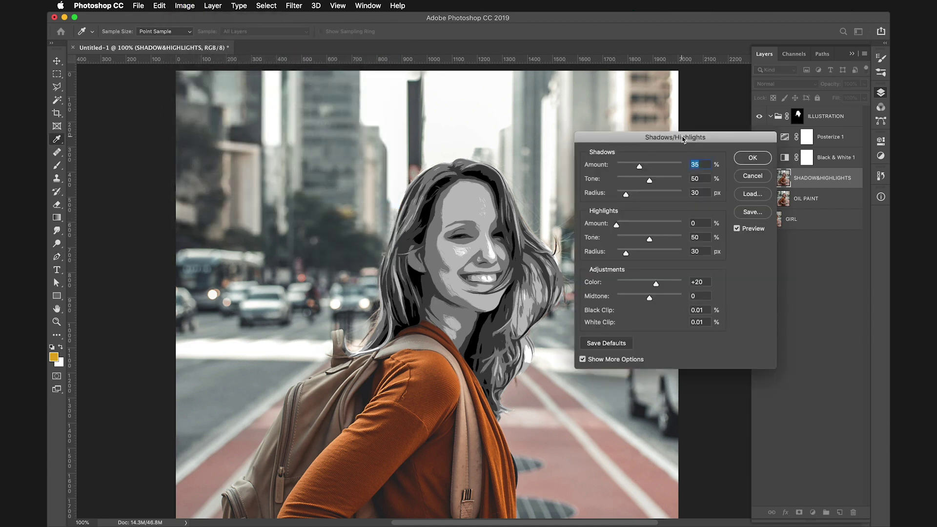
pyautogui.moveTo(684, 140); pyautogui.dragTo(654, 99)
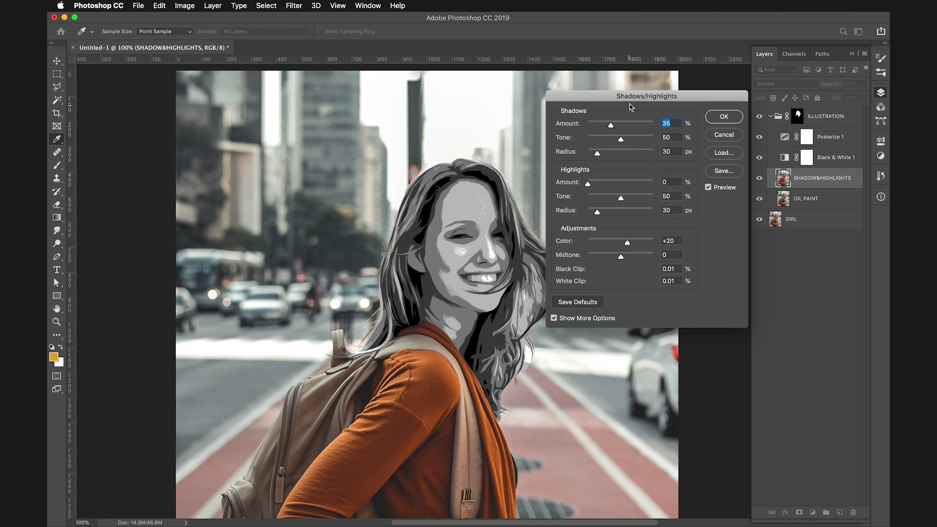
pyautogui.moveTo(629, 97); pyautogui.dragTo(619, 93)
pyautogui.moveTo(604, 125)
pyautogui.mouseDown()
pyautogui.moveTo(578, 122)
pyautogui.moveTo(610, 122)
pyautogui.mouseUp()
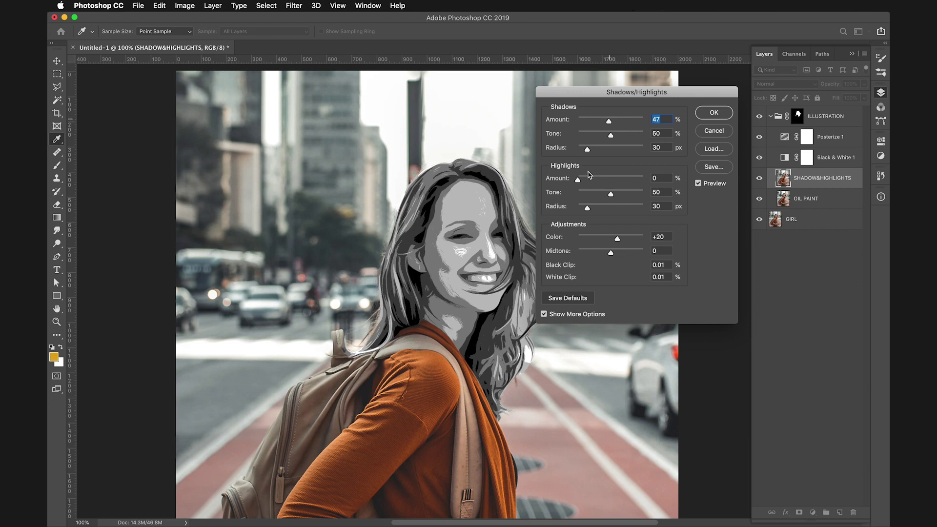
pyautogui.moveTo(579, 179); pyautogui.dragTo(609, 181)
pyautogui.moveTo(609, 121); pyautogui.dragTo(620, 125)
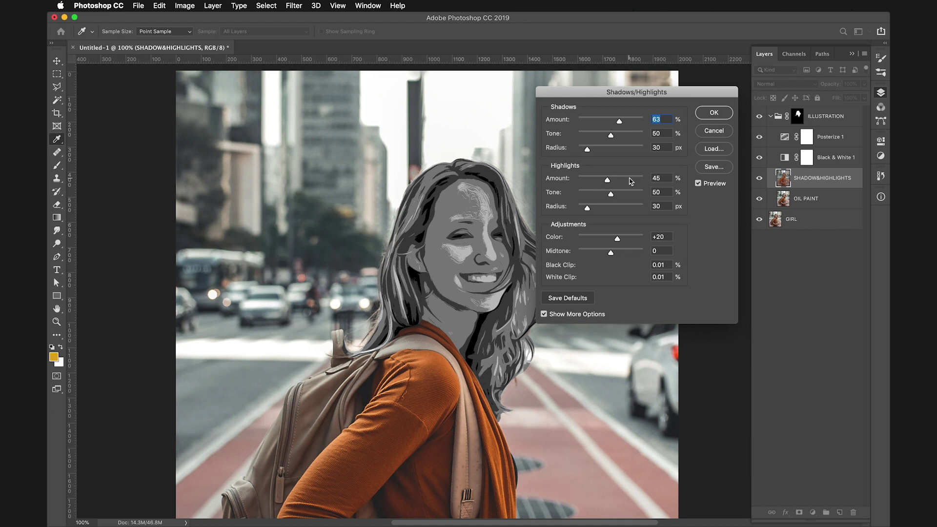
pyautogui.click(725, 114)
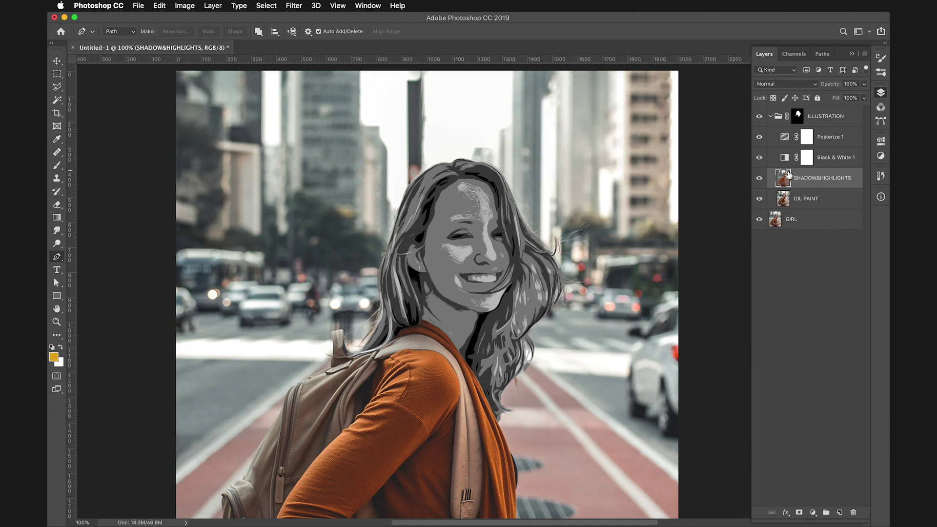
# Toggle the SHADOW&HIGHLIGHTS layer's visibility to compare the face with and without it.
pyautogui.click(759, 178)
pyautogui.click(759, 178)
pyautogui.click(759, 179)
pyautogui.click(759, 178)
# Add a Levels adjustment above Black & White 1, adjusting midtones and pulling the white point to 191.
pyautogui.click(837, 163)
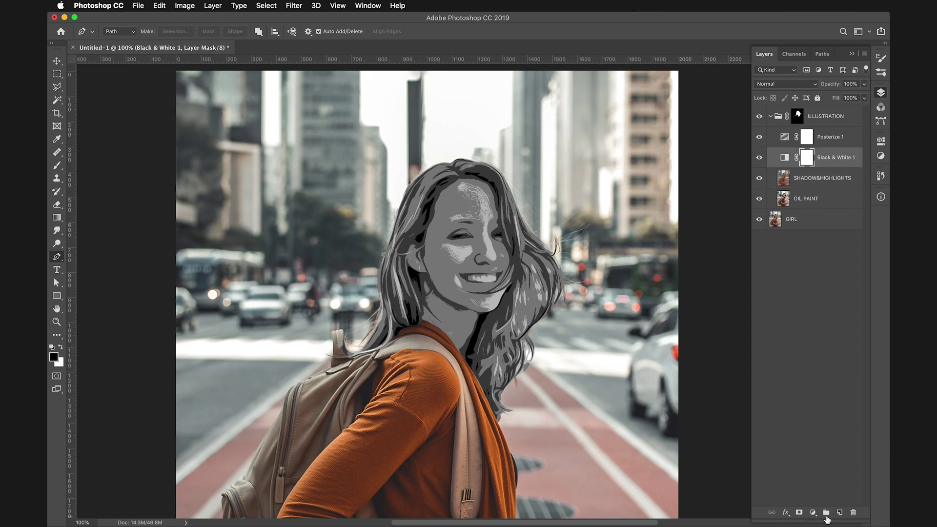
pyautogui.click(812, 512)
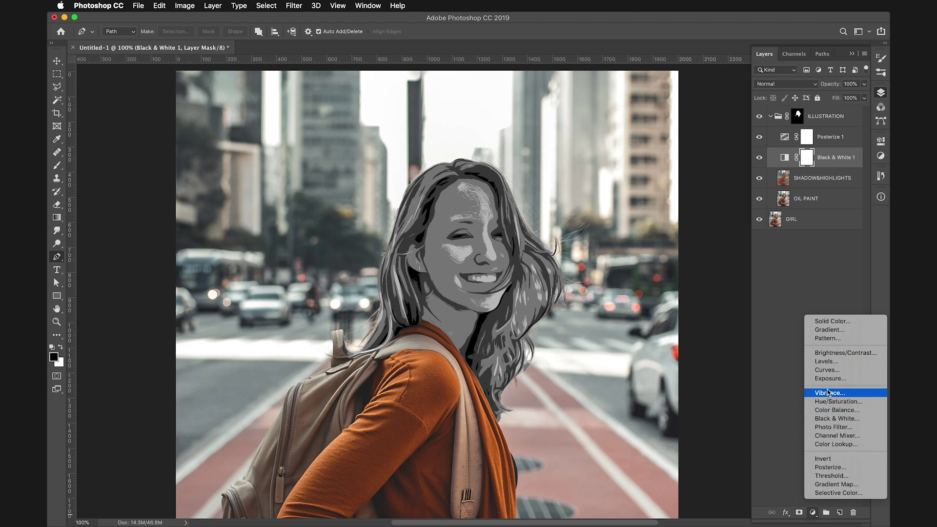
pyautogui.click(828, 362)
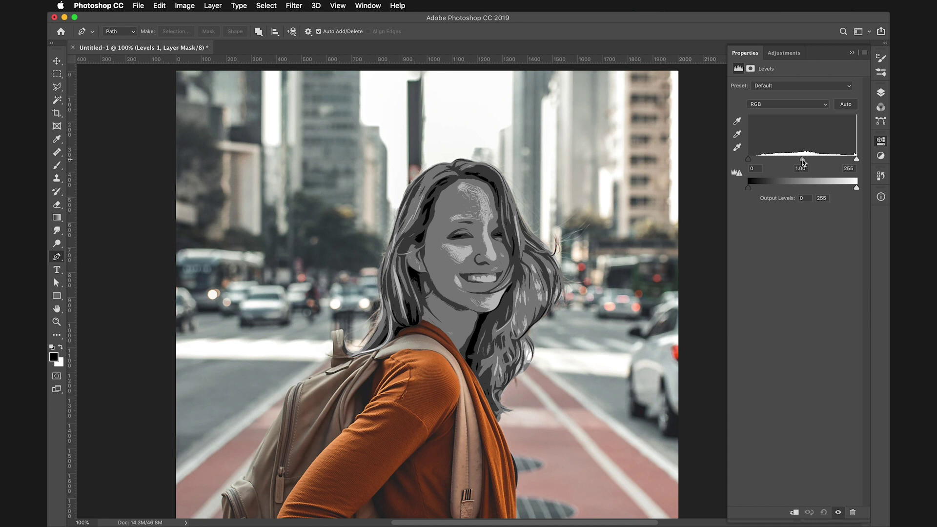
pyautogui.moveTo(803, 161); pyautogui.dragTo(762, 164)
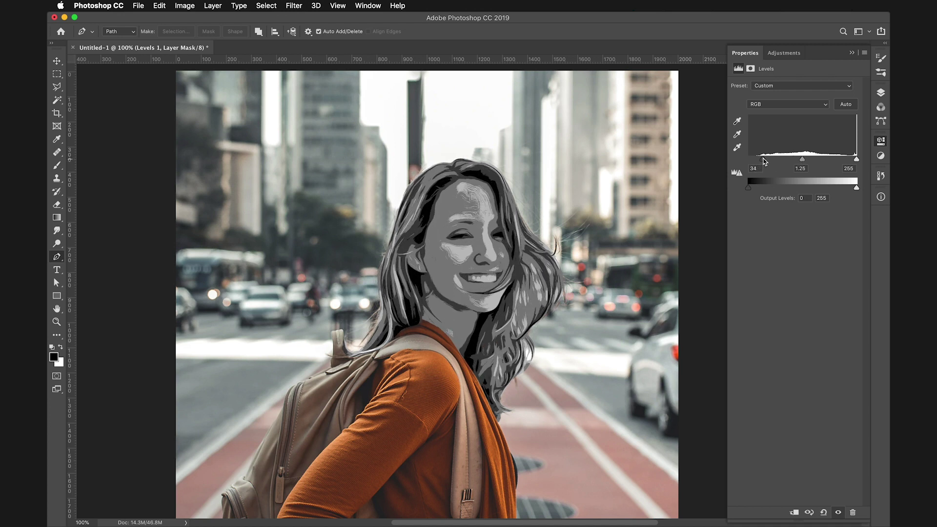
pyautogui.moveTo(856, 159); pyautogui.dragTo(793, 162)
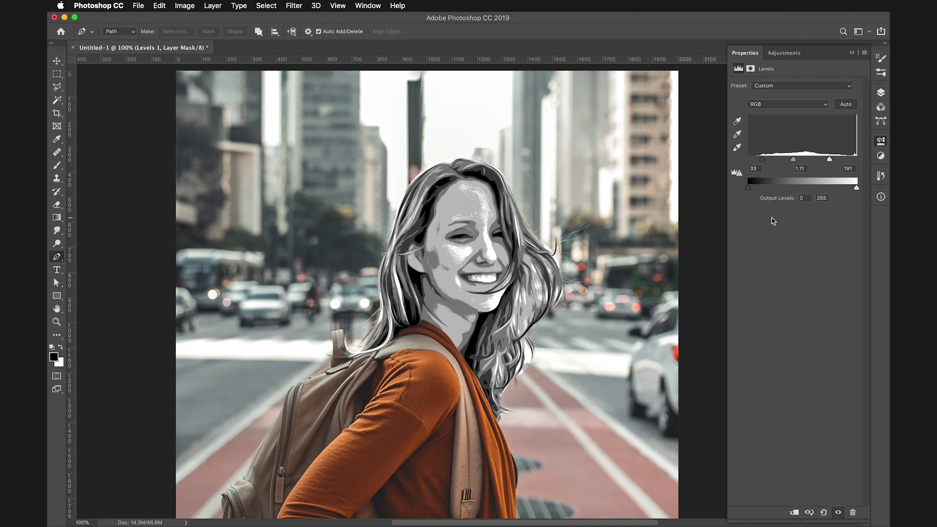
pyautogui.click(880, 93)
# Compare Levels 1 on and off, then fine-tune its midtone slider while zoomed in on the face.
pyautogui.click(759, 157)
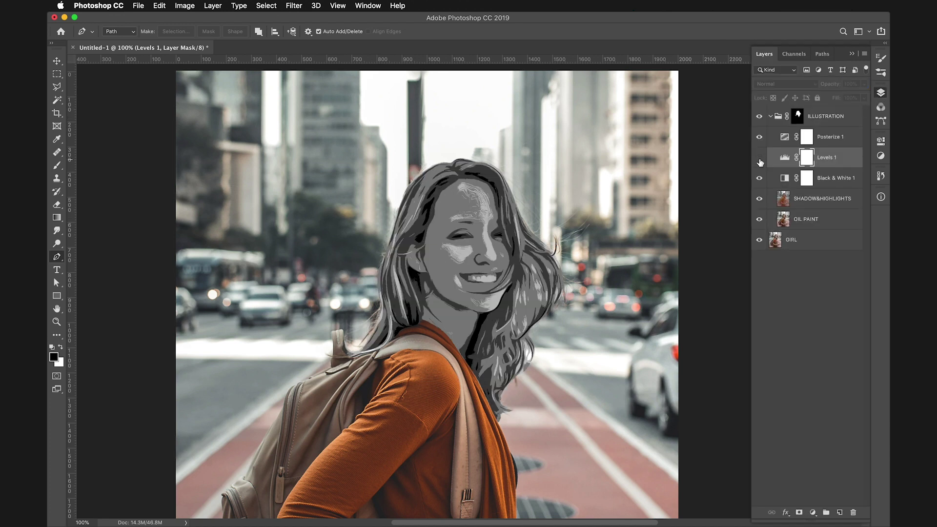
pyautogui.click(759, 157)
pyautogui.click(760, 157)
pyautogui.click(759, 157)
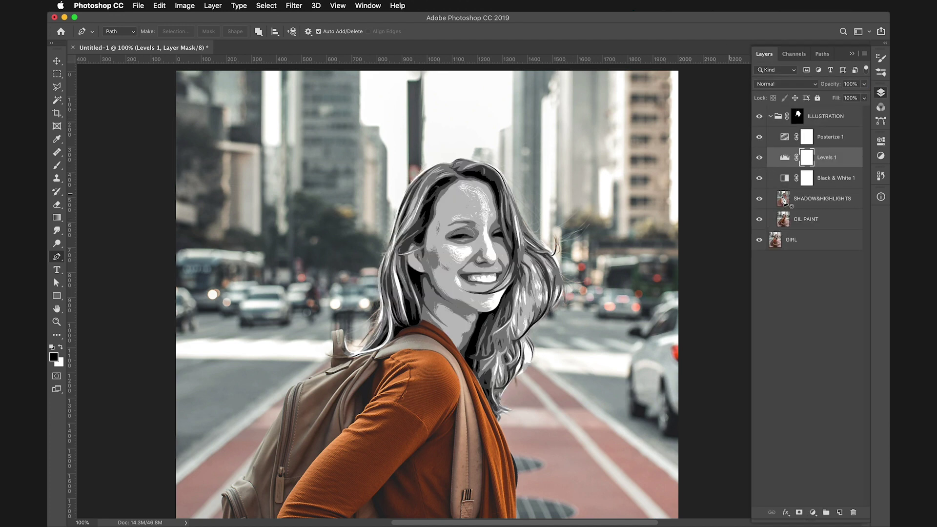
pyautogui.doubleClick(784, 157)
pyautogui.moveTo(793, 160); pyautogui.dragTo(792, 160)
pyautogui.press('super+equal')
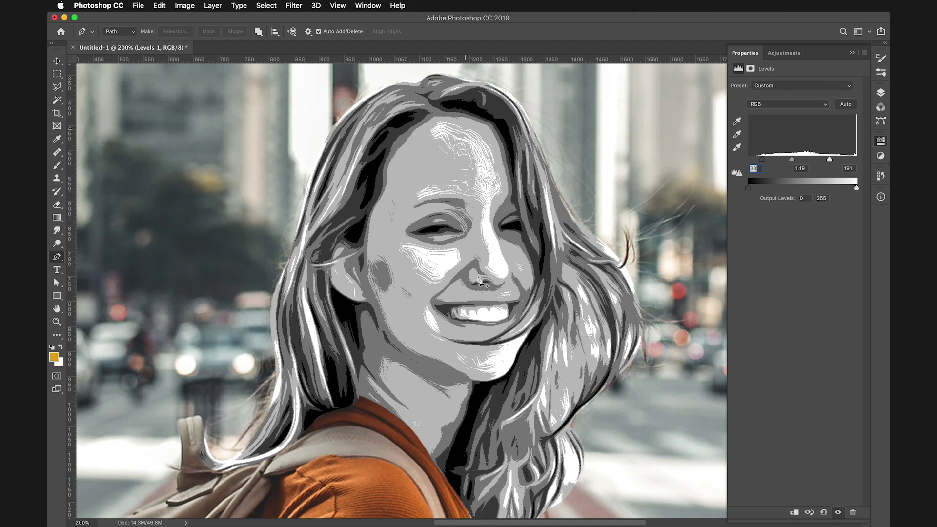
pyautogui.moveTo(791, 160); pyautogui.dragTo(797, 161)
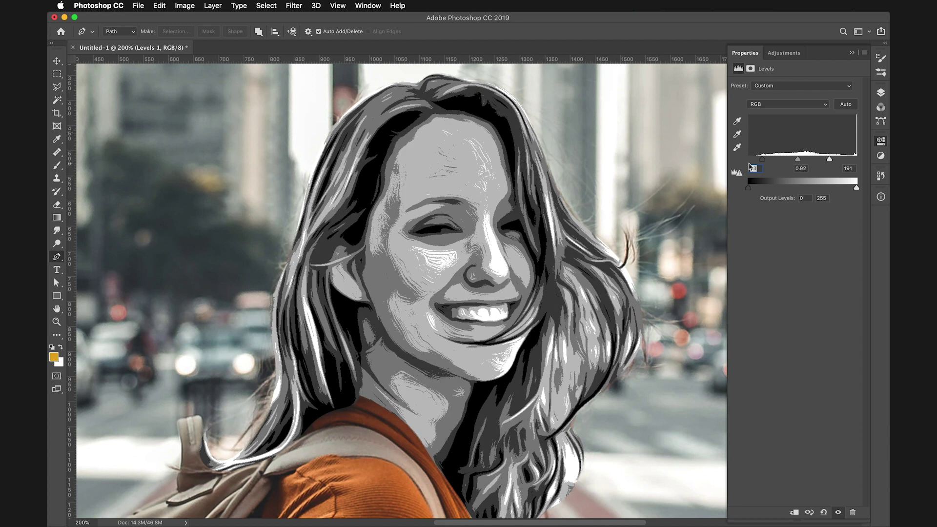
pyautogui.press('super+minus')
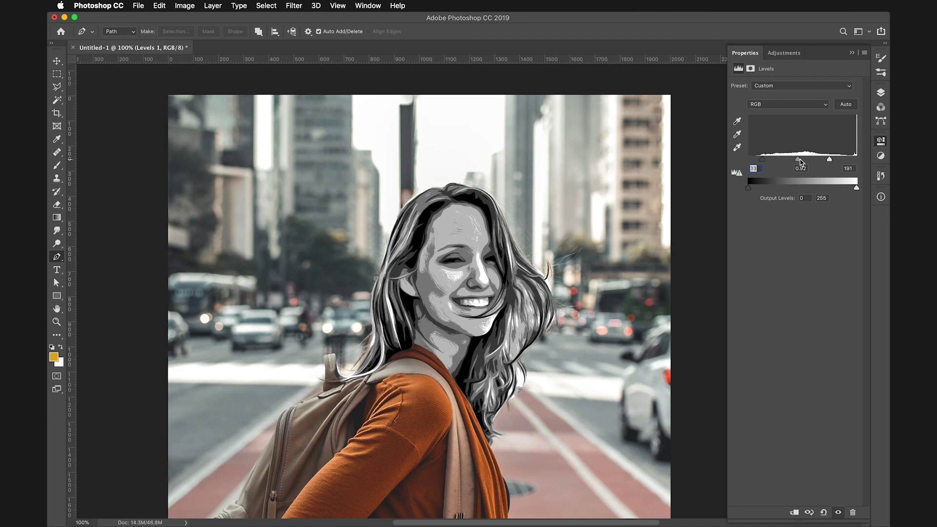
pyautogui.moveTo(797, 160); pyautogui.dragTo(800, 163)
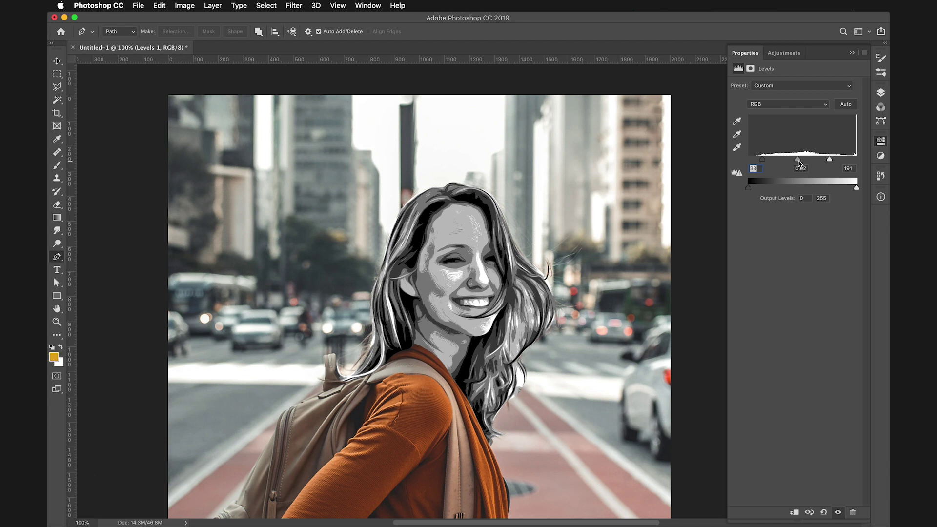
pyautogui.click(880, 93)
# Darken the Levels 1 midtones to 0.80 and toggle the layer to check the result.
pyautogui.click(759, 158)
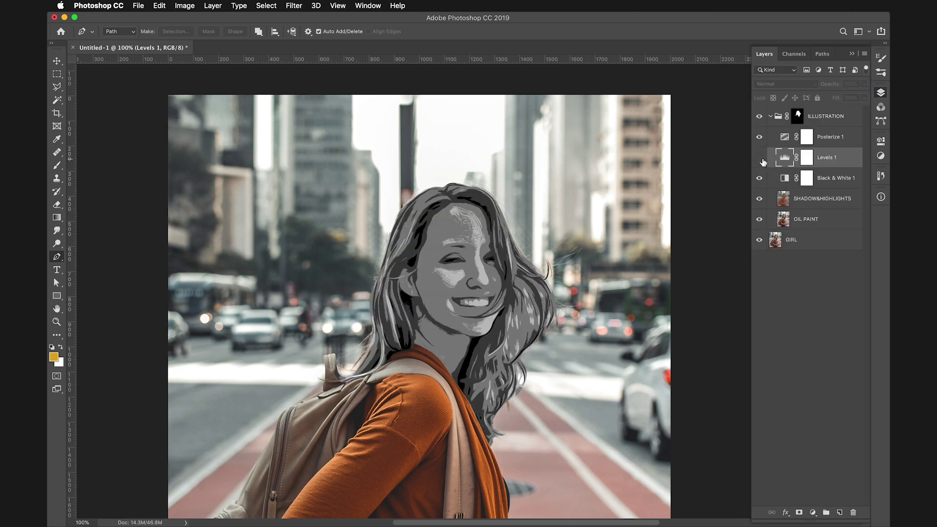
pyautogui.click(759, 158)
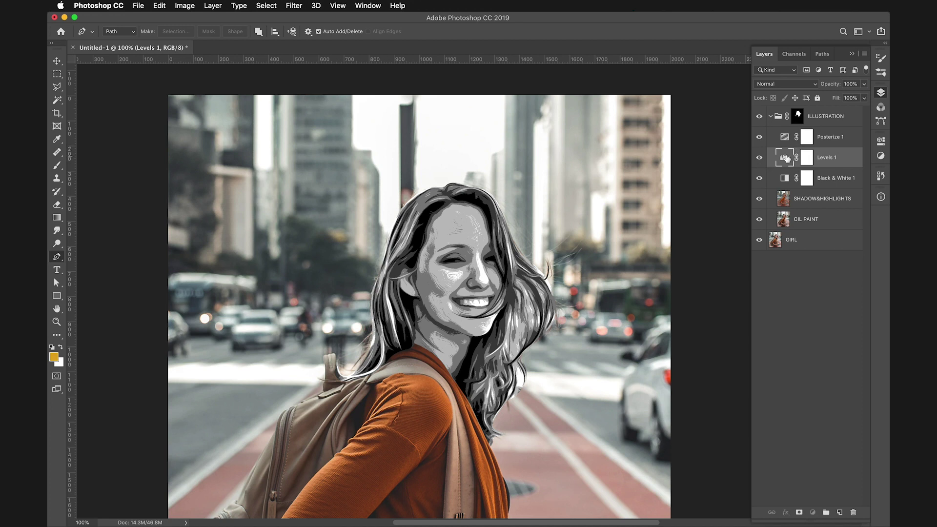
pyautogui.doubleClick(784, 157)
pyautogui.moveTo(799, 160); pyautogui.dragTo(800, 160)
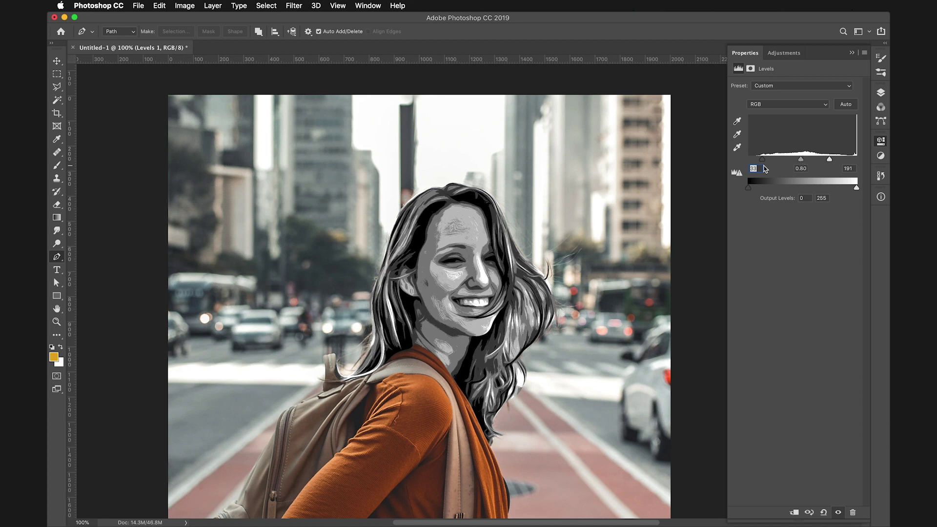
pyautogui.click(881, 93)
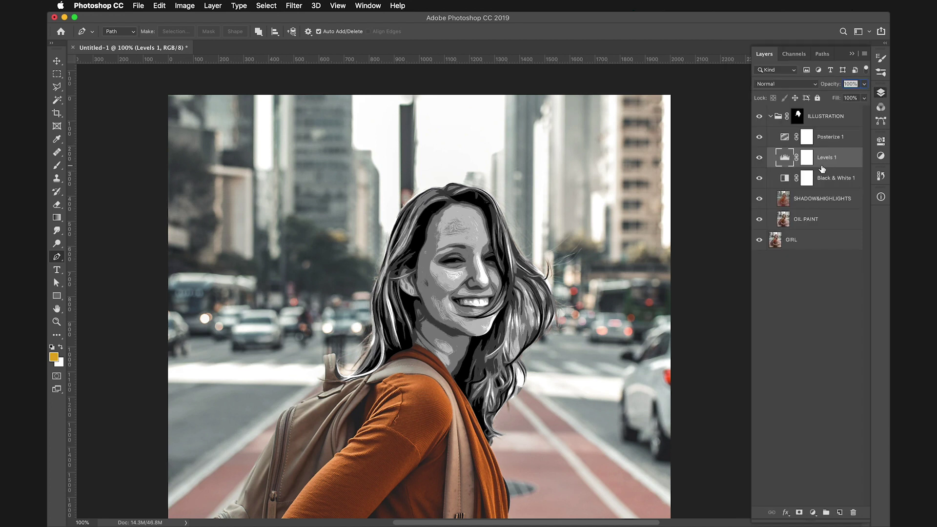
pyautogui.click(760, 159)
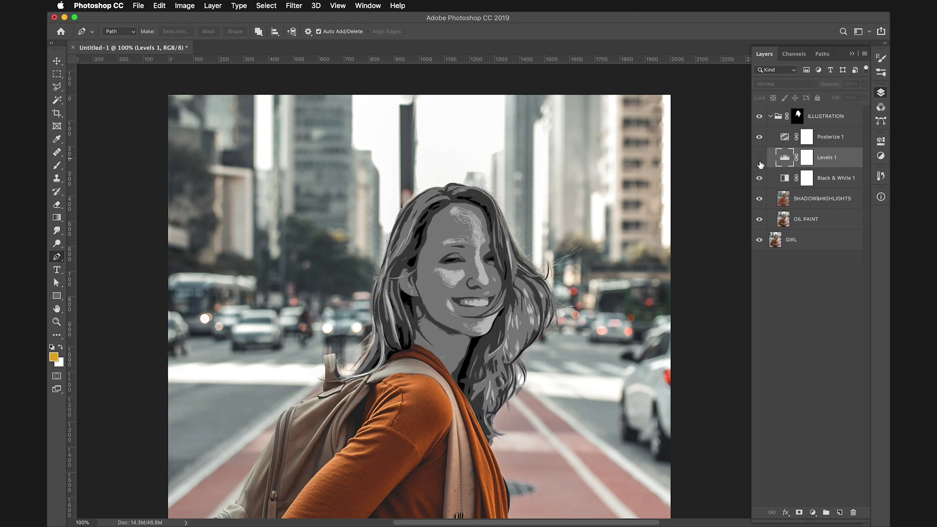
pyautogui.click(759, 159)
pyautogui.click(759, 158)
pyautogui.click(760, 162)
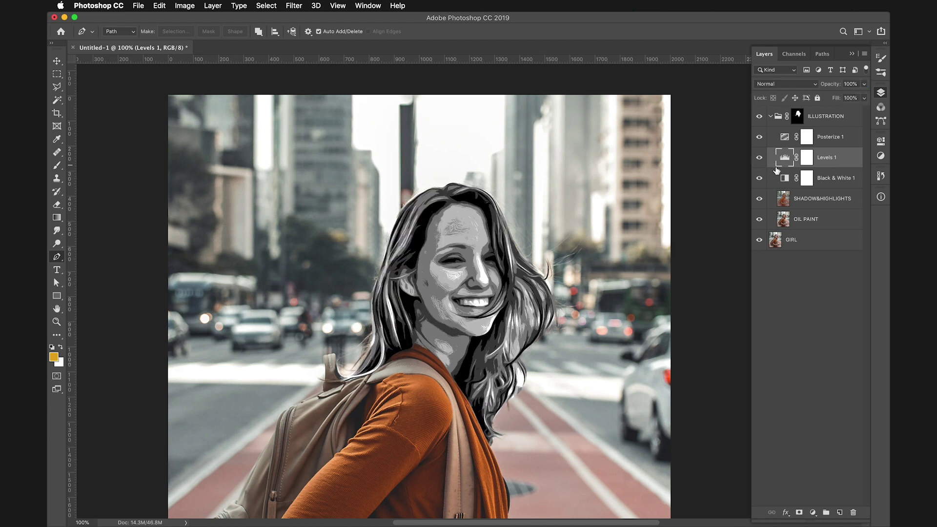
# Add a Levels 2 adjustment with raised midtones and invert its mask to black.
pyautogui.click(812, 512)
pyautogui.click(832, 362)
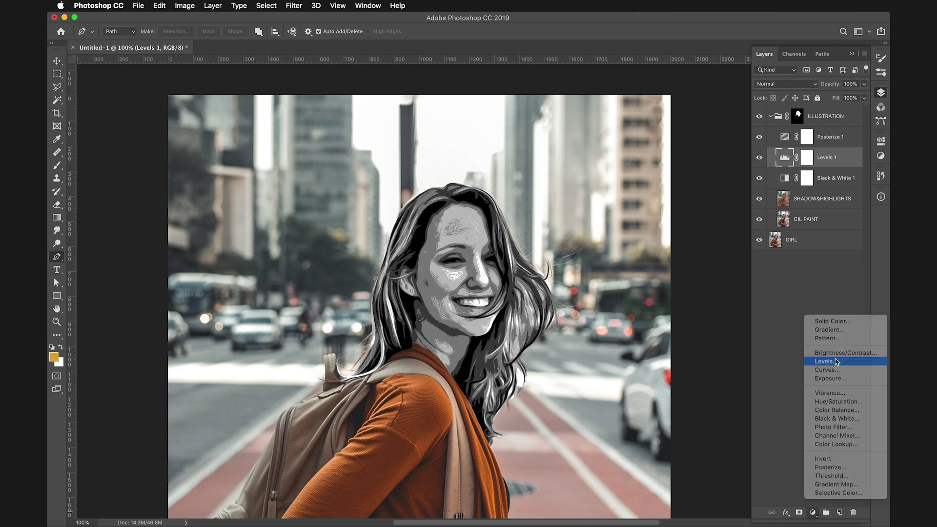
pyautogui.moveTo(803, 164); pyautogui.dragTo(769, 165)
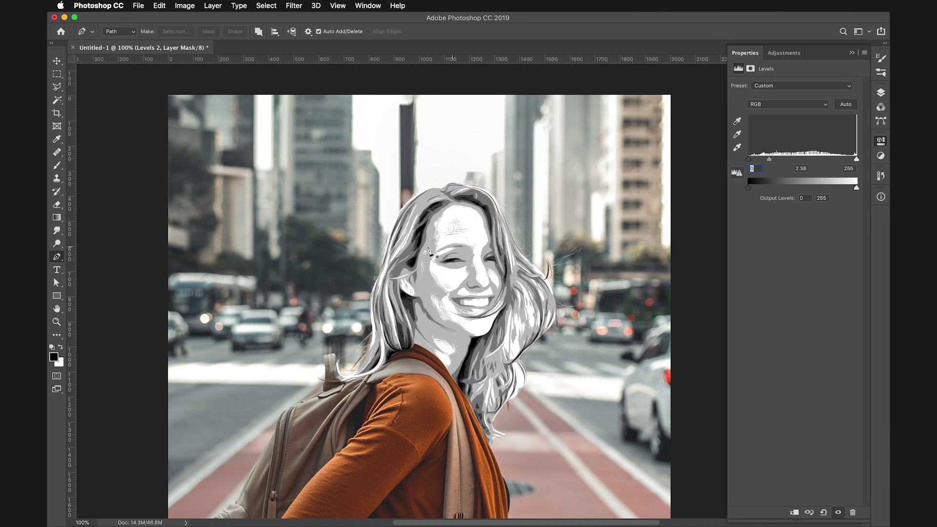
pyautogui.click(881, 93)
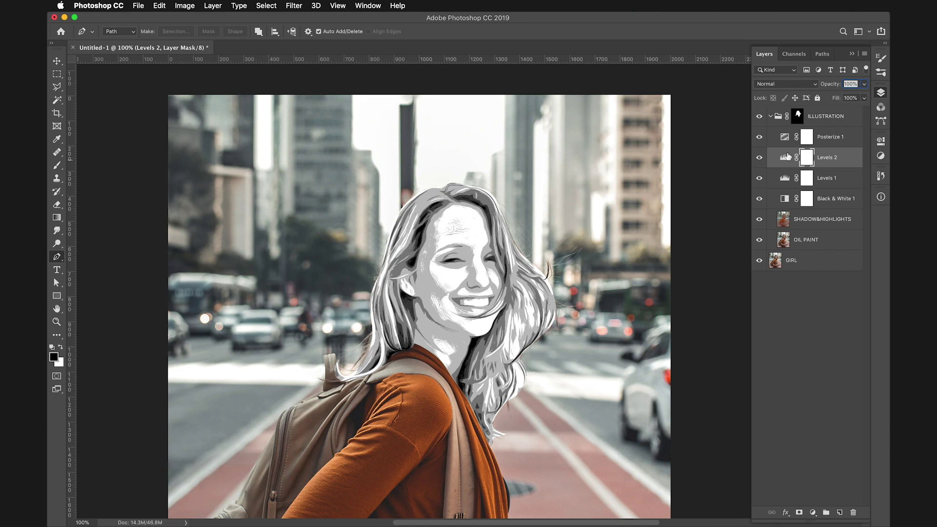
pyautogui.press('super+i')
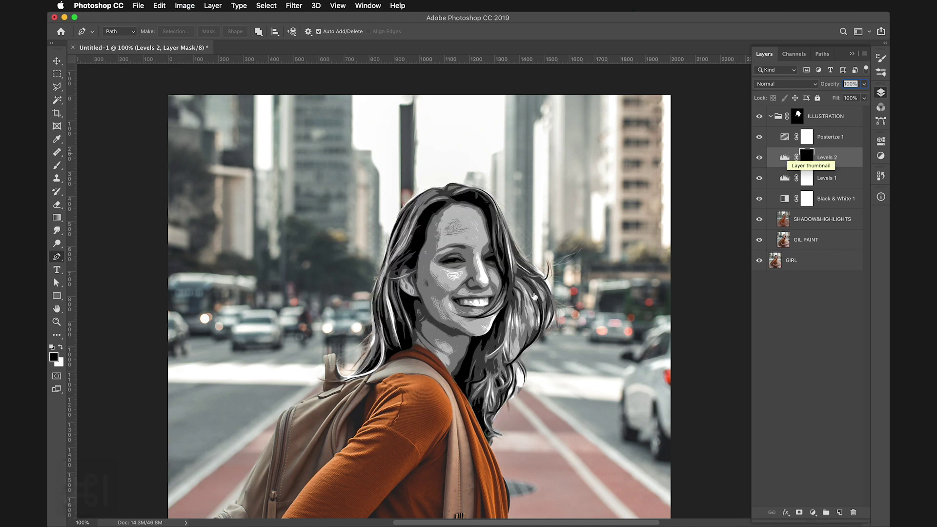
# Brush white onto the Levels 2 mask around the eyes and forehead, refining beside the eye.
pyautogui.press('b')
pyautogui.moveTo(490, 262); pyautogui.dragTo(487, 262)
pyautogui.click(60, 347)
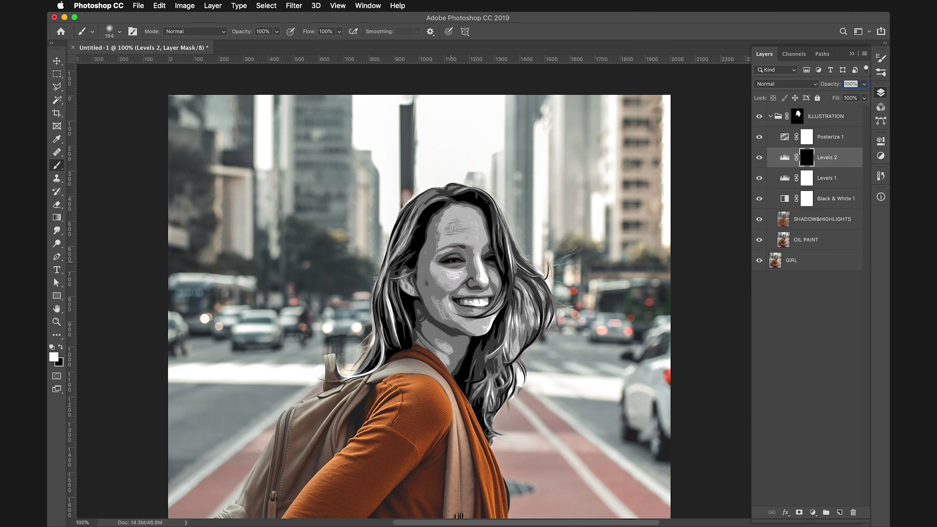
pyautogui.moveTo(442, 261)
pyautogui.mouseDown()
pyautogui.moveTo(466, 251)
pyautogui.moveTo(447, 272)
pyautogui.moveTo(464, 251)
pyautogui.moveTo(447, 272)
pyautogui.moveTo(458, 274)
pyautogui.moveTo(459, 253)
pyautogui.moveTo(471, 247)
pyautogui.mouseUp()
pyautogui.press('x')
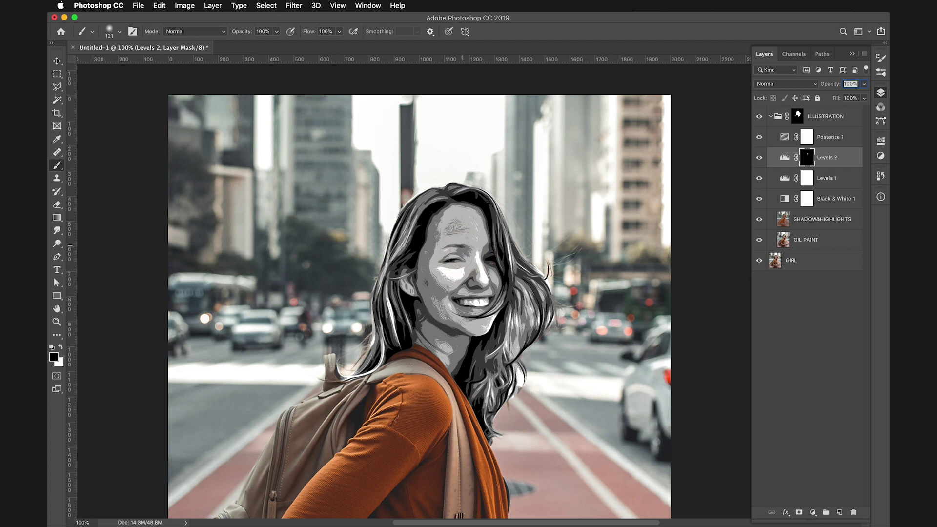
pyautogui.press('x')
pyautogui.moveTo(461, 239); pyautogui.dragTo(467, 244)
pyautogui.press('x')
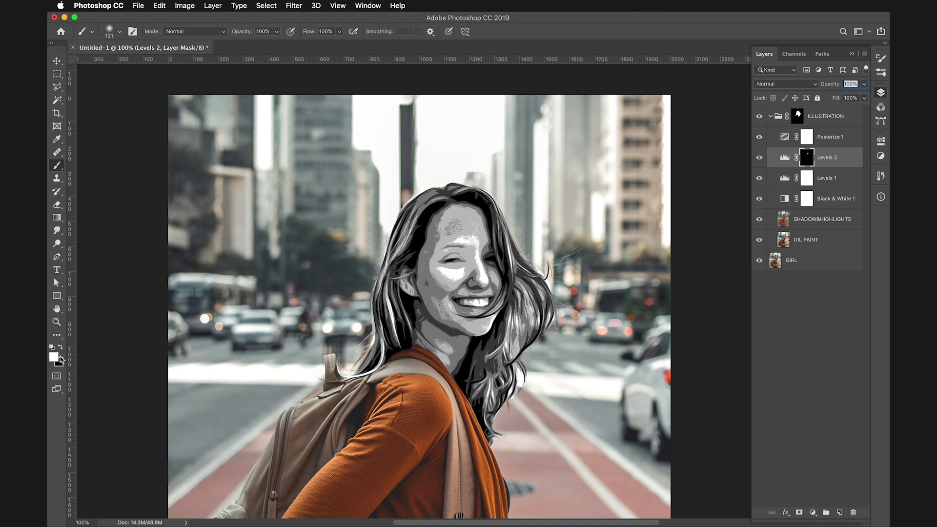
pyautogui.moveTo(467, 244); pyautogui.dragTo(469, 242)
# Zoom in, toggle Levels 2 to compare, and paint black over the brow near the eye.
pyautogui.press('super+equal')
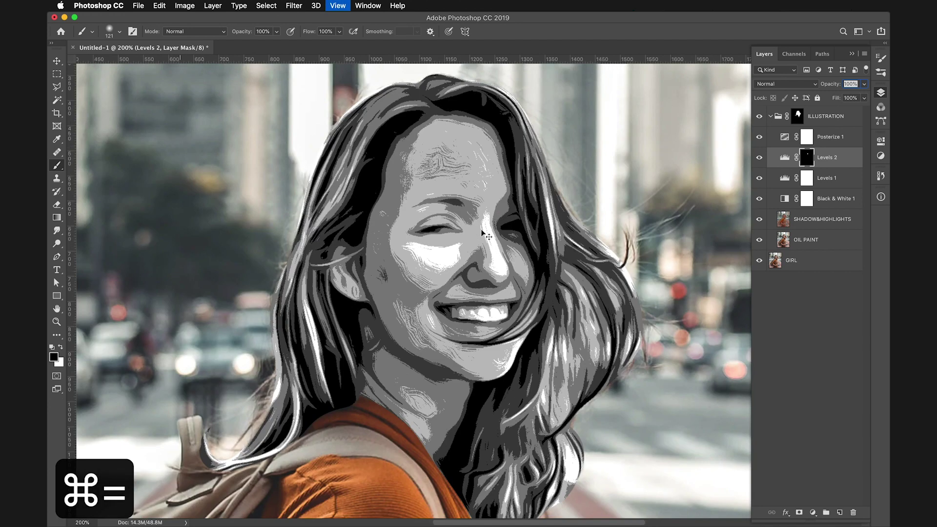
pyautogui.click(760, 157)
pyautogui.click(762, 157)
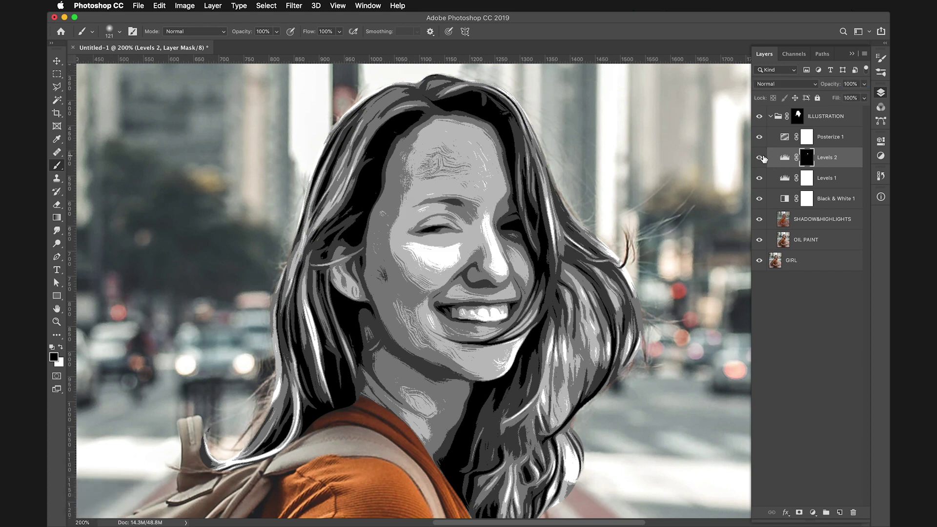
pyautogui.click(762, 157)
pyautogui.click(762, 157)
pyautogui.moveTo(471, 206); pyautogui.dragTo(461, 209)
# With a larger white brush, reveal the brightening on the neck and left hair strands.
pyautogui.press('super+minus')
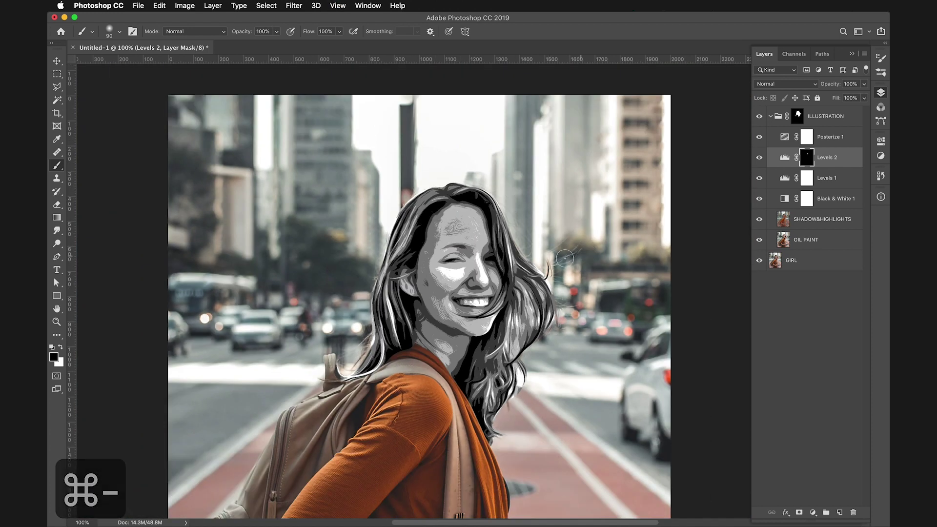
pyautogui.moveTo(429, 248); pyautogui.dragTo(439, 249)
pyautogui.press('x')
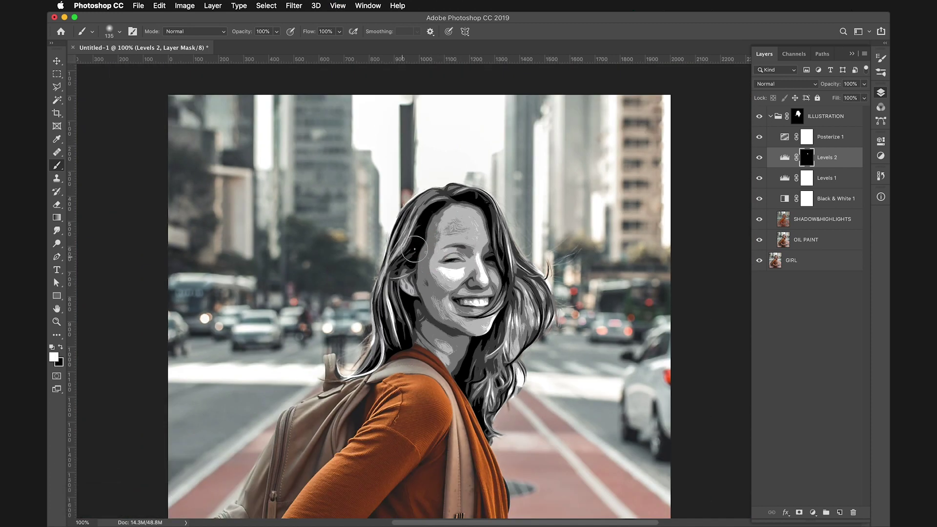
pyautogui.moveTo(468, 369)
pyautogui.mouseDown()
pyautogui.moveTo(463, 377)
pyautogui.moveTo(467, 361)
pyautogui.moveTo(468, 384)
pyautogui.mouseUp()
pyautogui.moveTo(411, 321)
pyautogui.mouseDown()
pyautogui.moveTo(400, 340)
pyautogui.moveTo(384, 351)
pyautogui.moveTo(394, 305)
pyautogui.moveTo(406, 306)
pyautogui.moveTo(406, 258)
pyautogui.moveTo(424, 210)
pyautogui.moveTo(414, 230)
pyautogui.moveTo(420, 218)
pyautogui.moveTo(475, 198)
pyautogui.mouseUp()
pyautogui.click(759, 159)
pyautogui.click(759, 159)
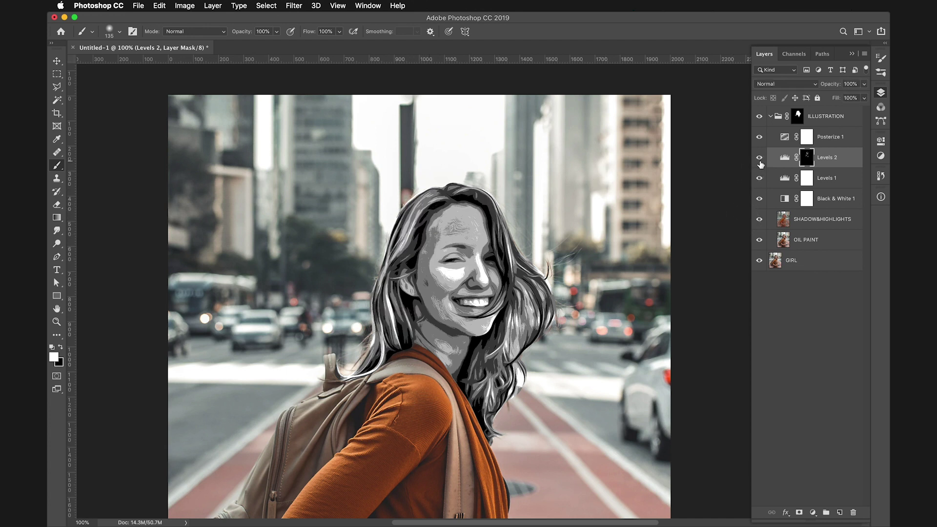
pyautogui.click(760, 164)
pyautogui.click(760, 164)
# Select Posterize 1 through OIL PAINT and stamp them into a Posterize 1 (merged) layer.
pyautogui.click(837, 142)
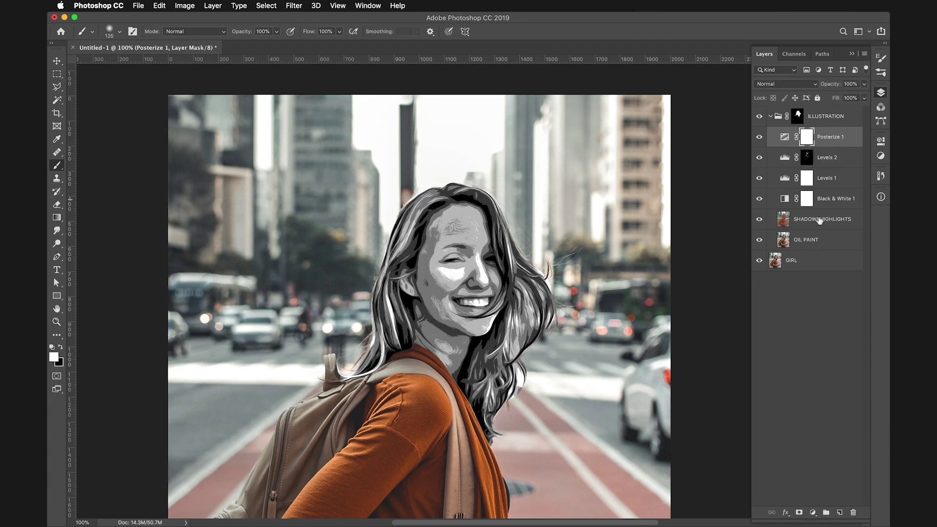
pyautogui.moveTo(651, 309); pyautogui.dragTo(610, 299)
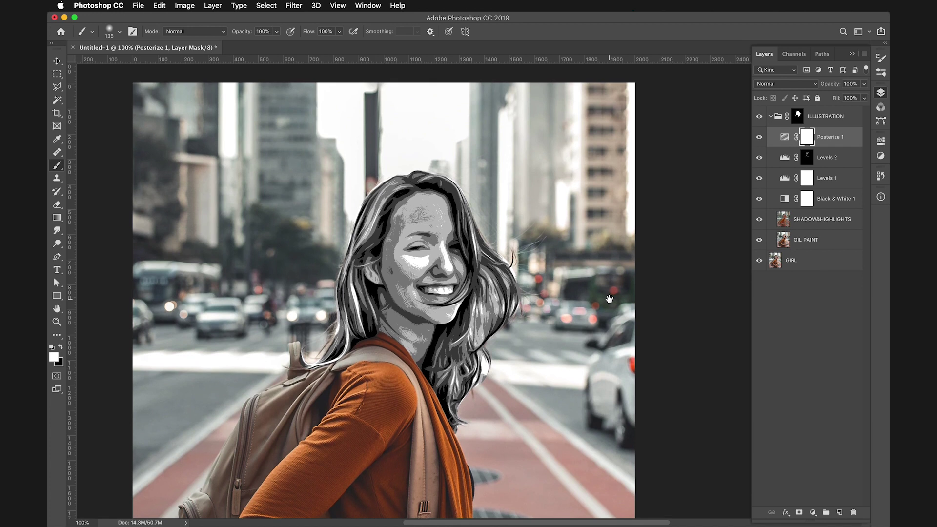
pyautogui.keyDown('shift'); pyautogui.click(826, 246); pyautogui.keyUp('shift')
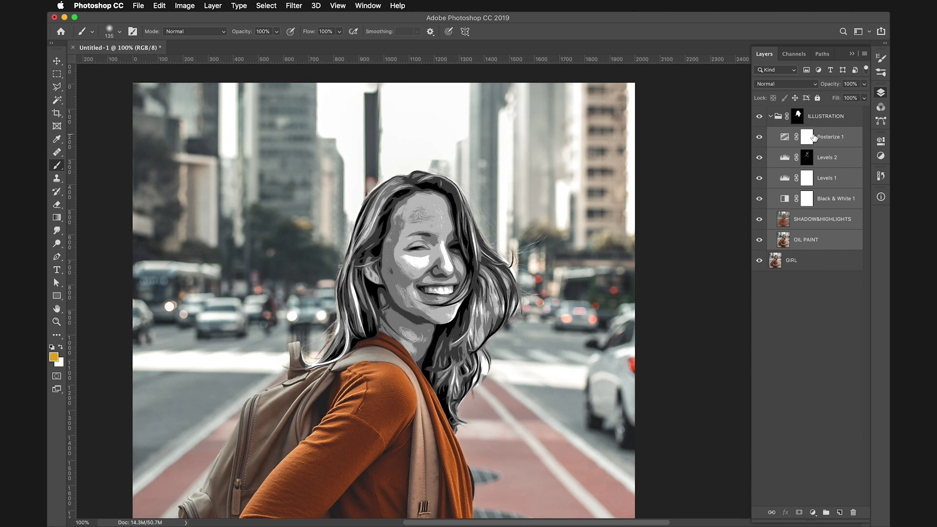
pyautogui.press('alt+super+e')
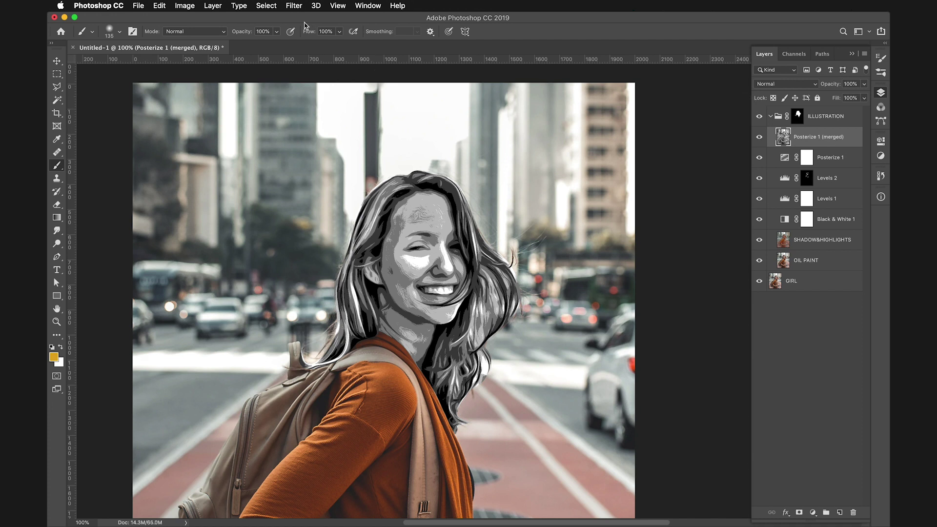
# Apply Oil Paint (Stylization 5.0, Cleanliness 10.0) to Posterize 1 (merged) to smooth the banded face.
pyautogui.click(295, 6)
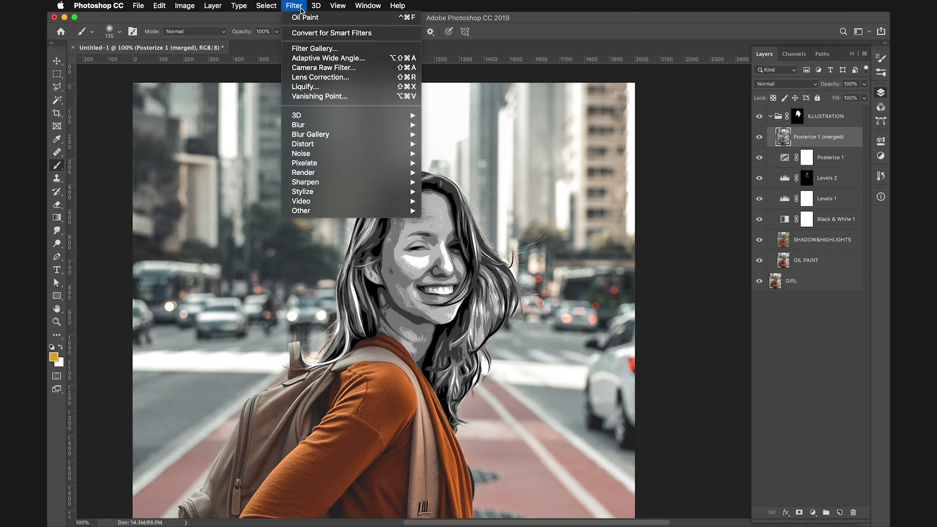
pyautogui.moveTo(399, 192)
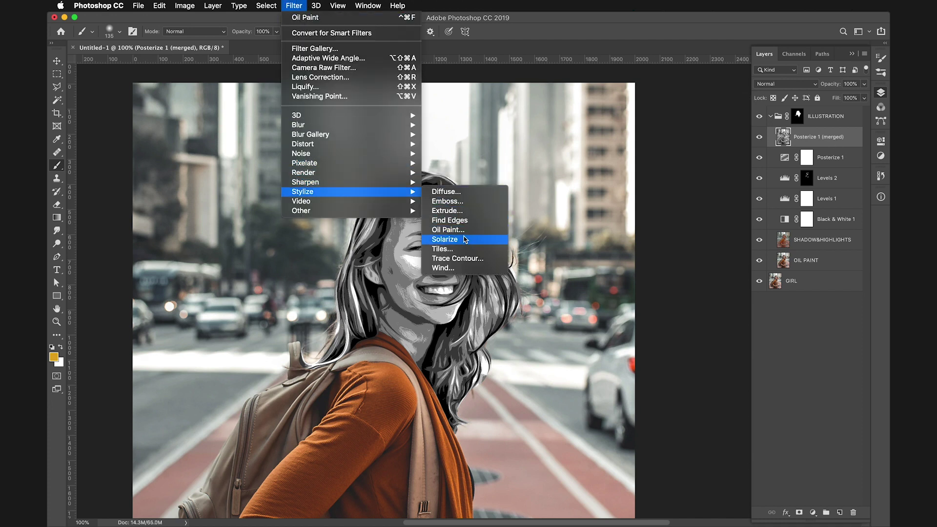
pyautogui.click(454, 229)
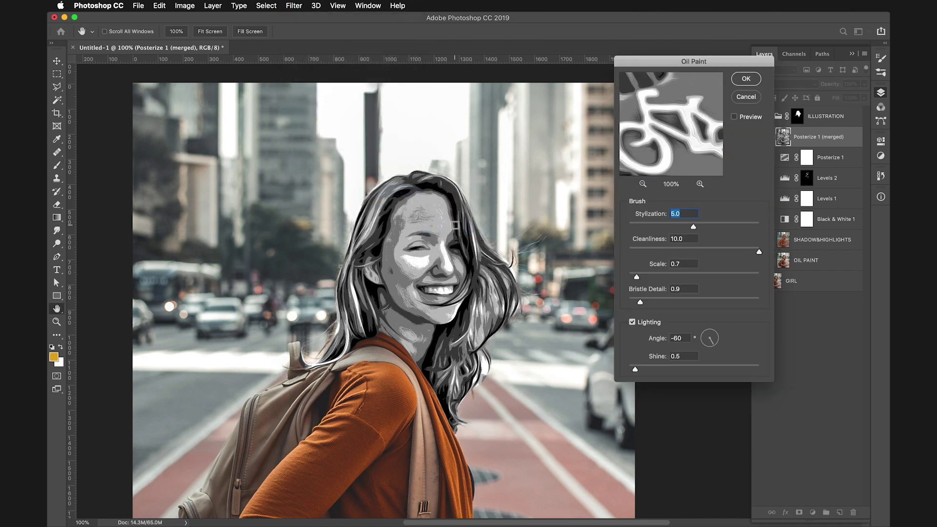
pyautogui.moveTo(664, 130)
pyautogui.mouseDown()
pyautogui.moveTo(692, 157)
pyautogui.moveTo(694, 107)
pyautogui.moveTo(701, 160)
pyautogui.mouseUp()
pyautogui.click(448, 231)
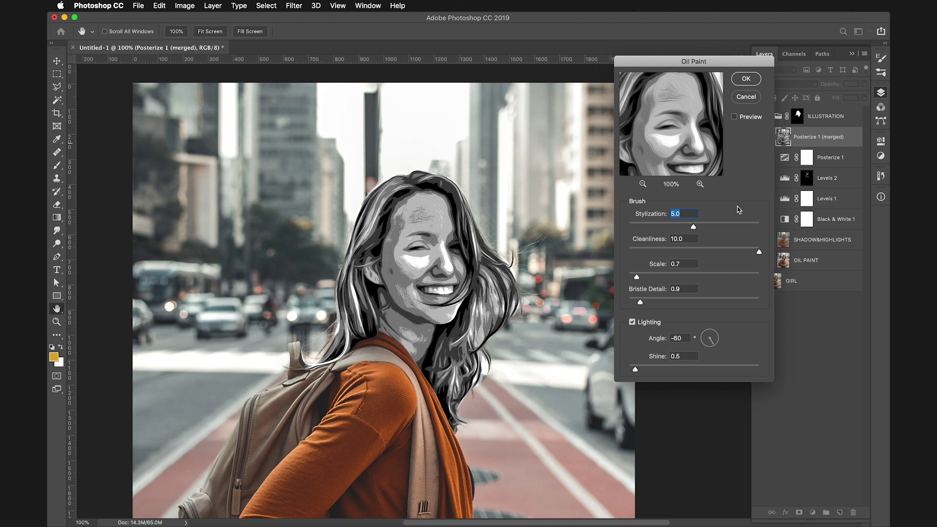
pyautogui.click(745, 79)
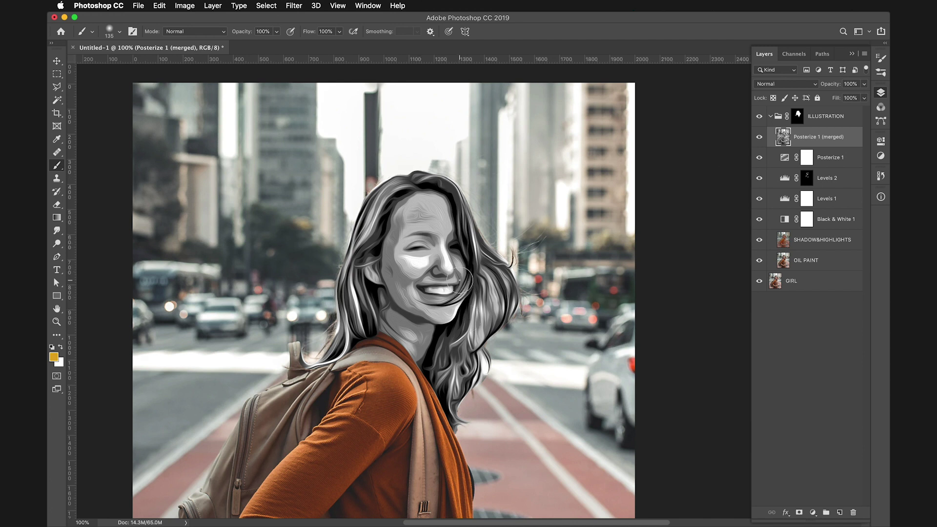
pyautogui.press('super+minus')
pyautogui.press('super+equal')
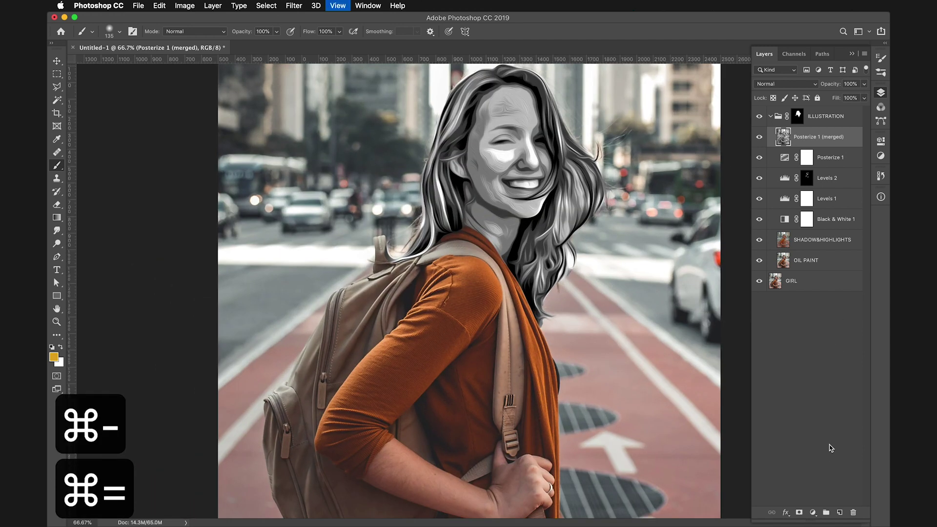
pyautogui.scroll(5, 602, 431)
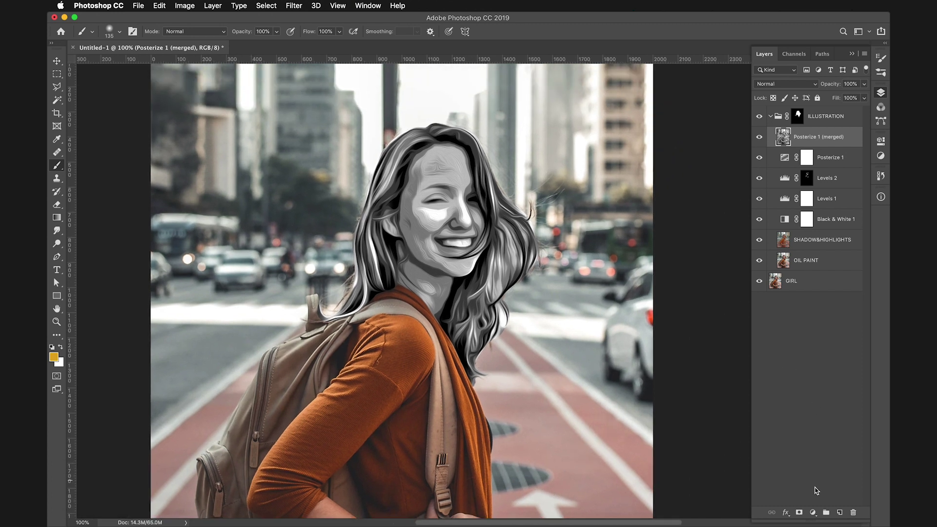
# Add a Levels 3 adjustment to ILLUSTRATION with midtones 1.27 and white point 240.
pyautogui.click(812, 512)
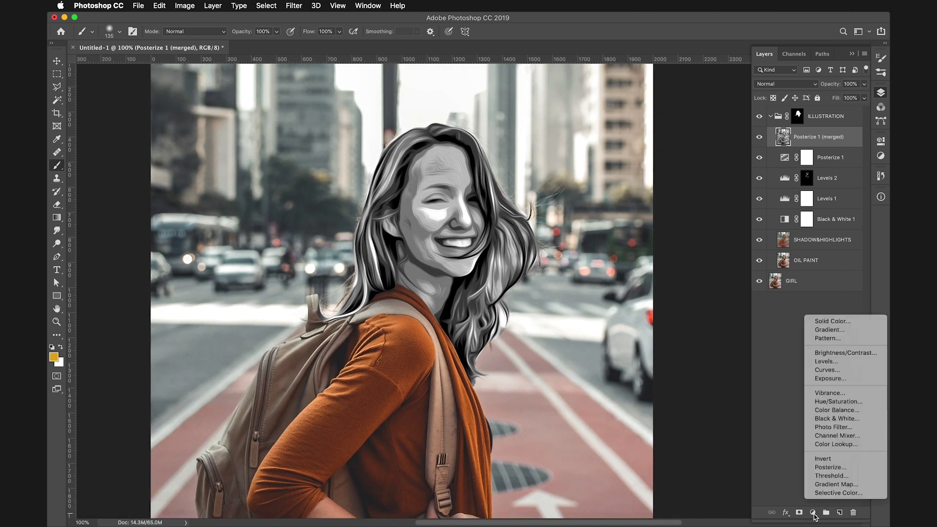
pyautogui.click(832, 361)
pyautogui.moveTo(802, 161); pyautogui.dragTo(748, 159)
pyautogui.moveTo(855, 159); pyautogui.dragTo(851, 160)
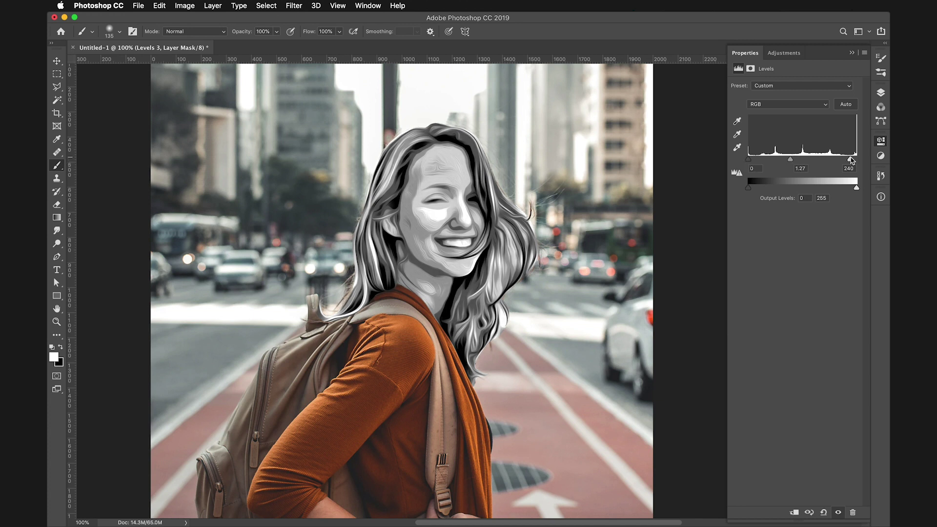
pyautogui.click(881, 92)
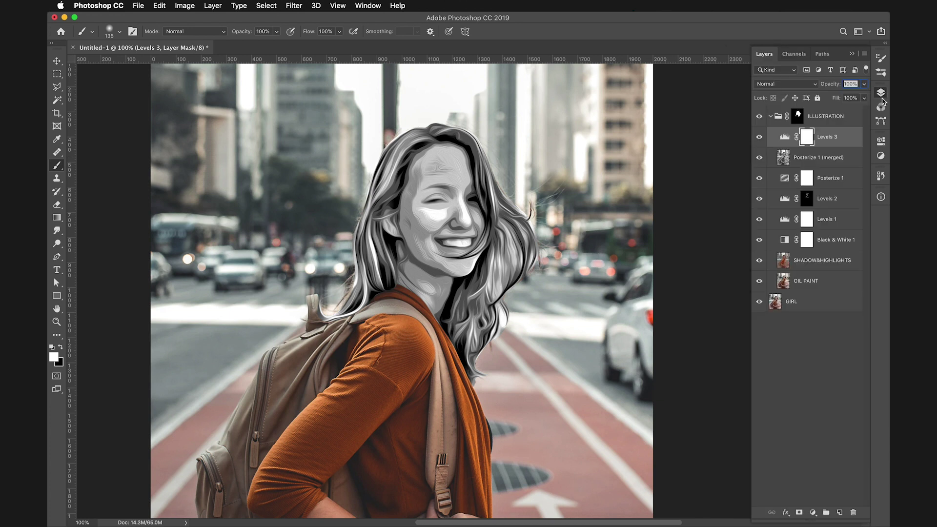
pyautogui.press('super+minus')
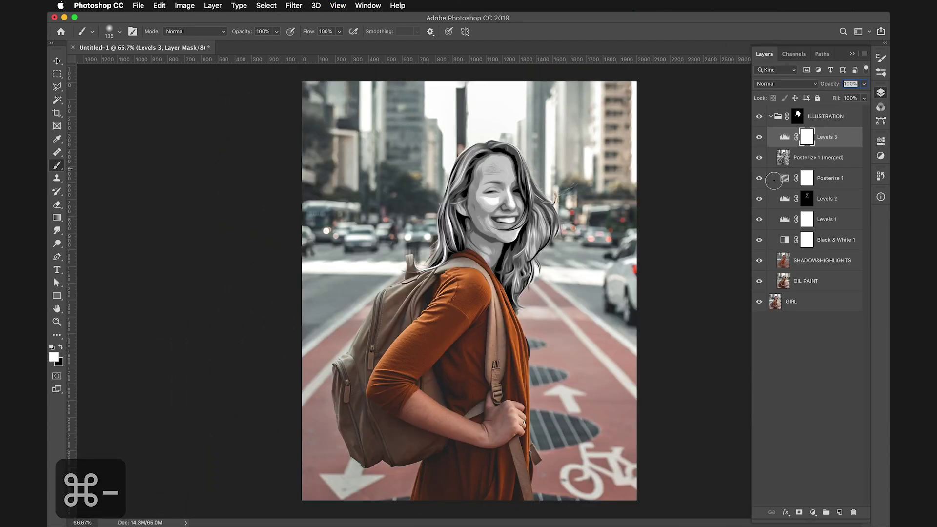
pyautogui.press('super+equal')
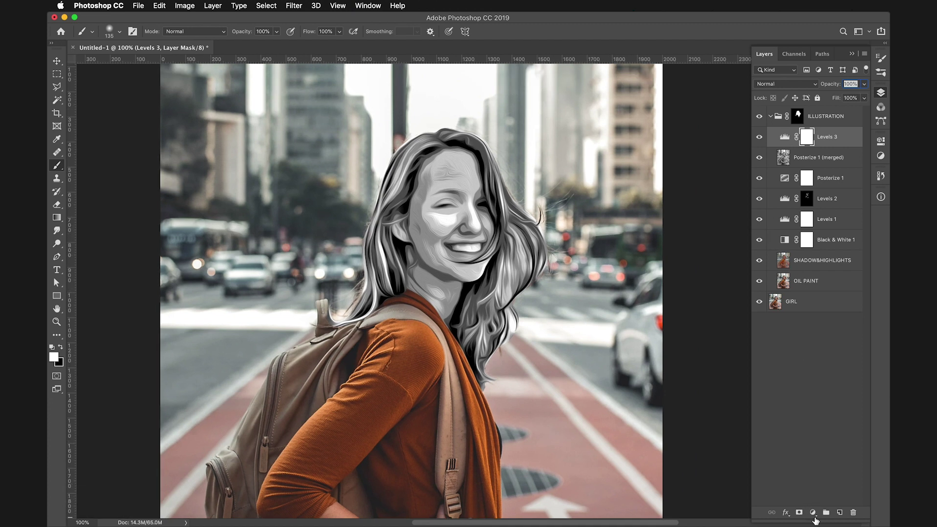
# Add a Gradient Map and try blue and lime colour stops in the Gradient Editor.
pyautogui.click(812, 513)
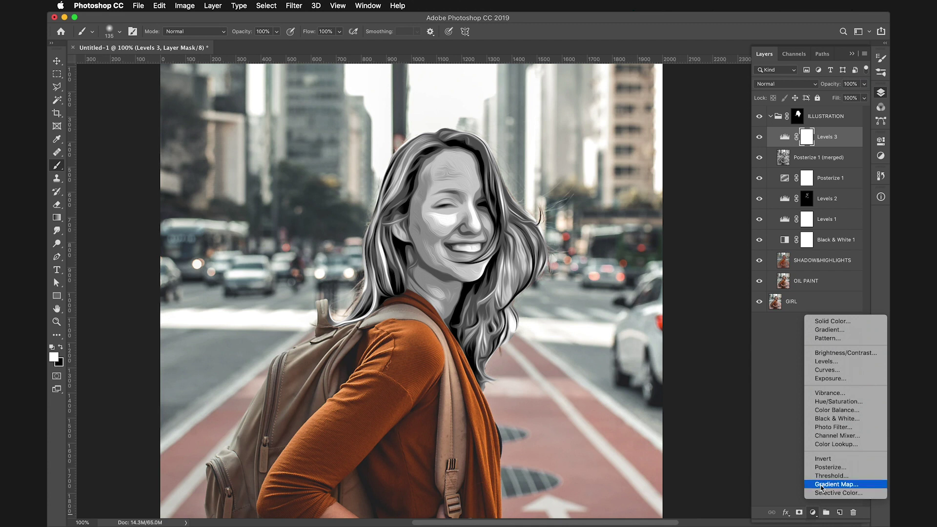
pyautogui.click(826, 484)
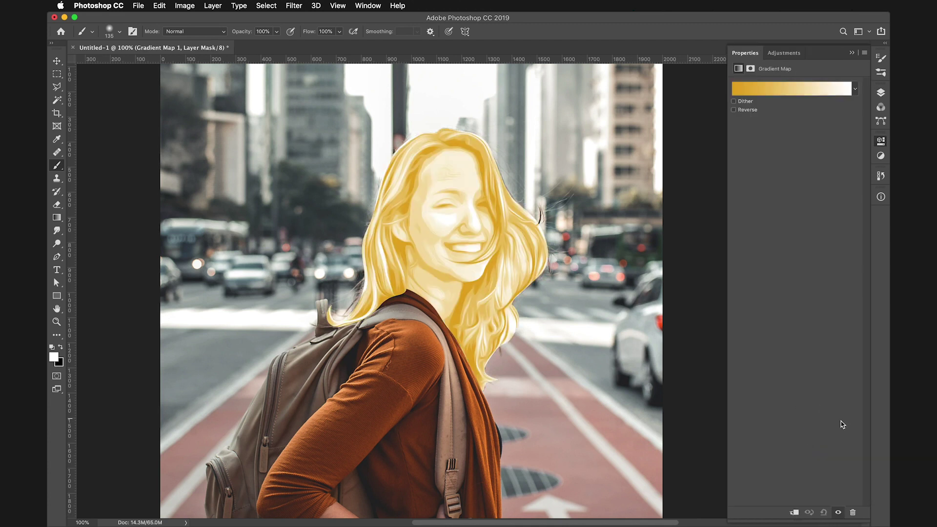
pyautogui.click(787, 93)
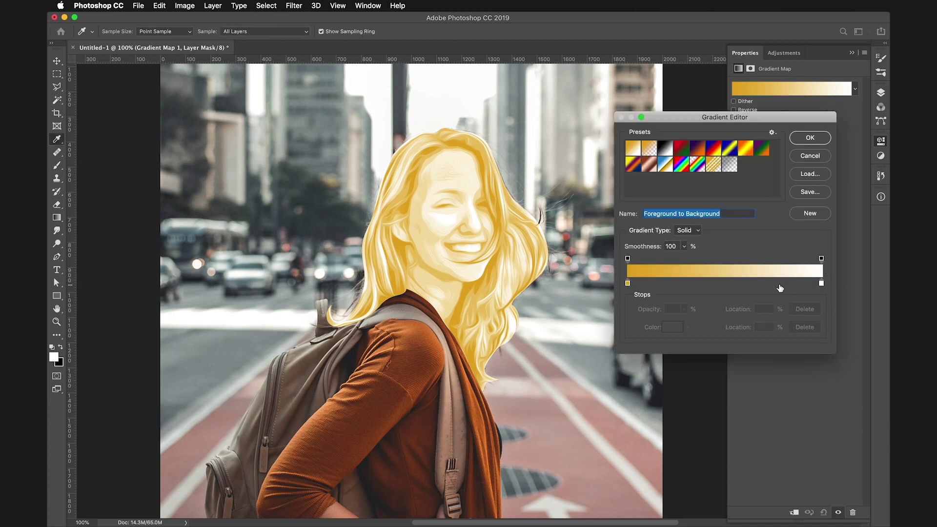
pyautogui.click(627, 284)
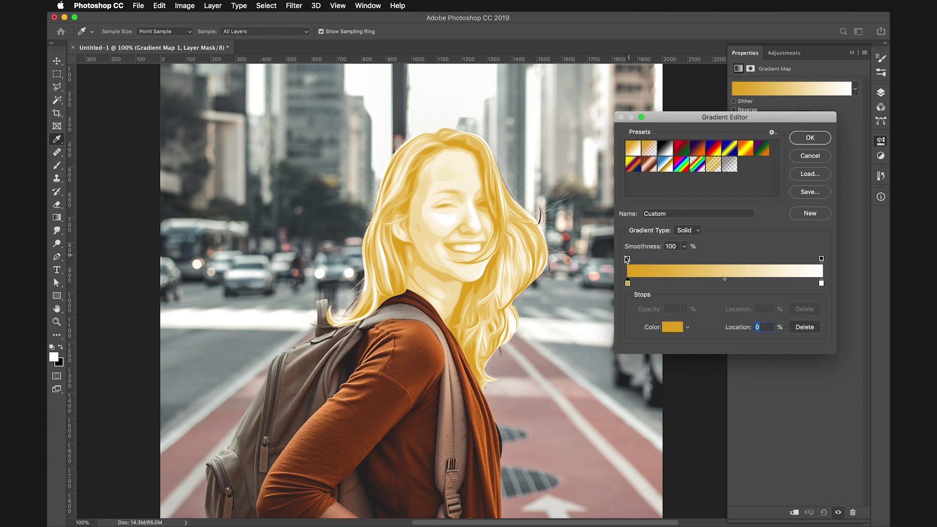
pyautogui.doubleClick(628, 283)
pyautogui.click(741, 157)
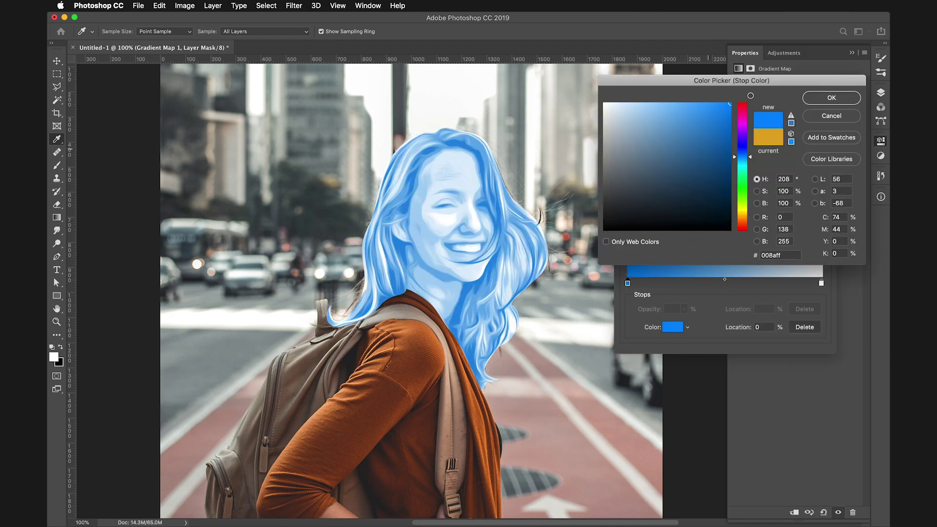
pyautogui.click(825, 99)
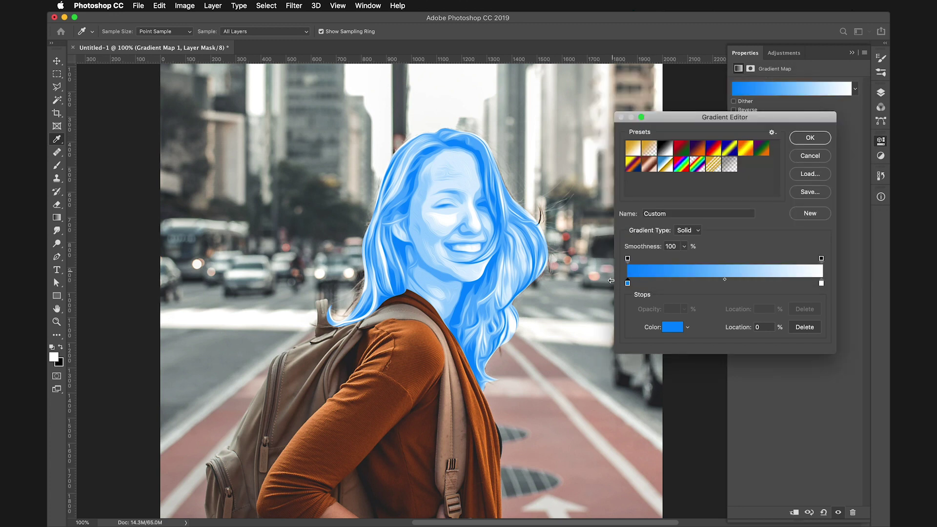
pyautogui.click(821, 283)
pyautogui.click(677, 330)
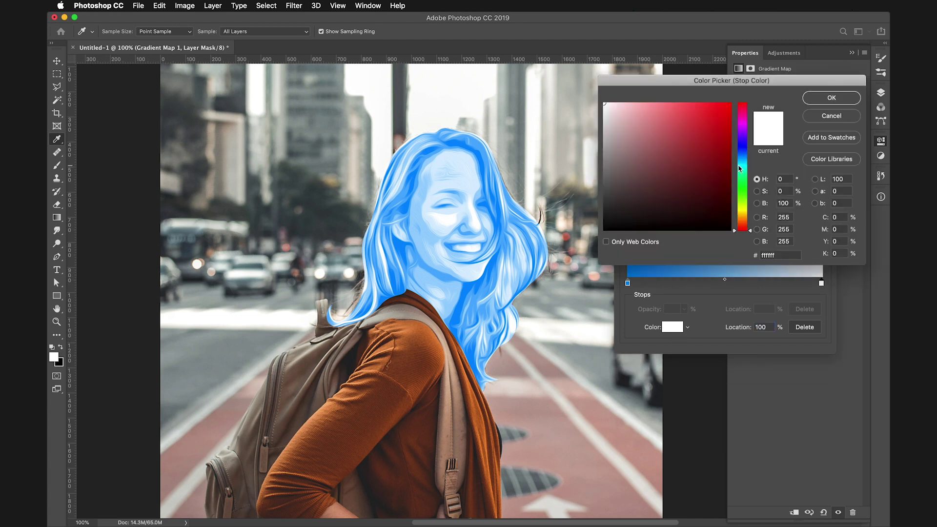
pyautogui.click(740, 207)
pyautogui.click(716, 105)
pyautogui.click(827, 100)
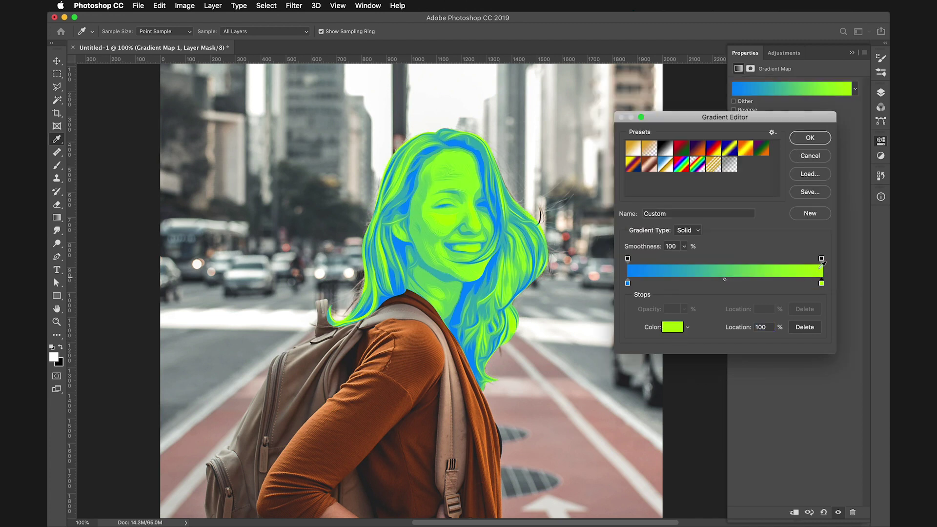
# Set the gradient's light stop to white and its dark stop to grey #666666 (brightness 40).
pyautogui.click(823, 284)
pyautogui.click(676, 329)
pyautogui.moveTo(651, 211); pyautogui.dragTo(604, 104)
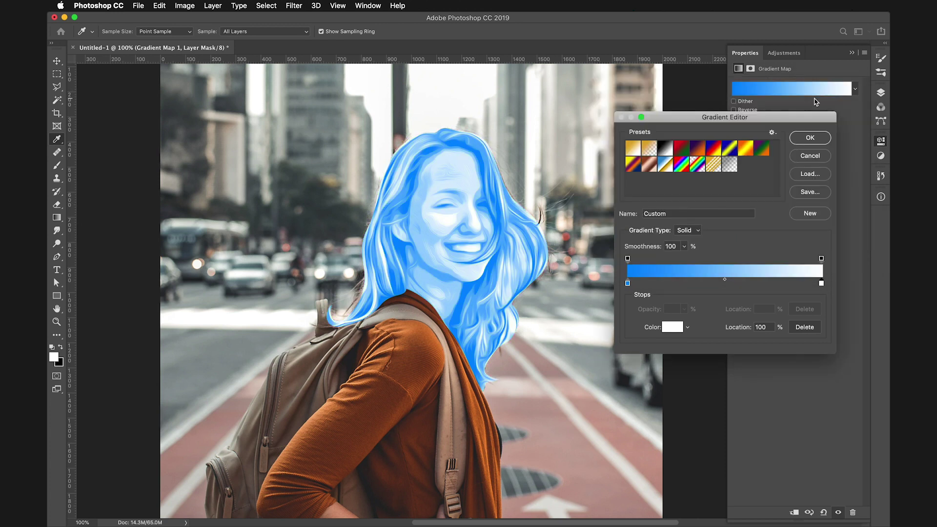
pyautogui.click(627, 283)
pyautogui.click(670, 326)
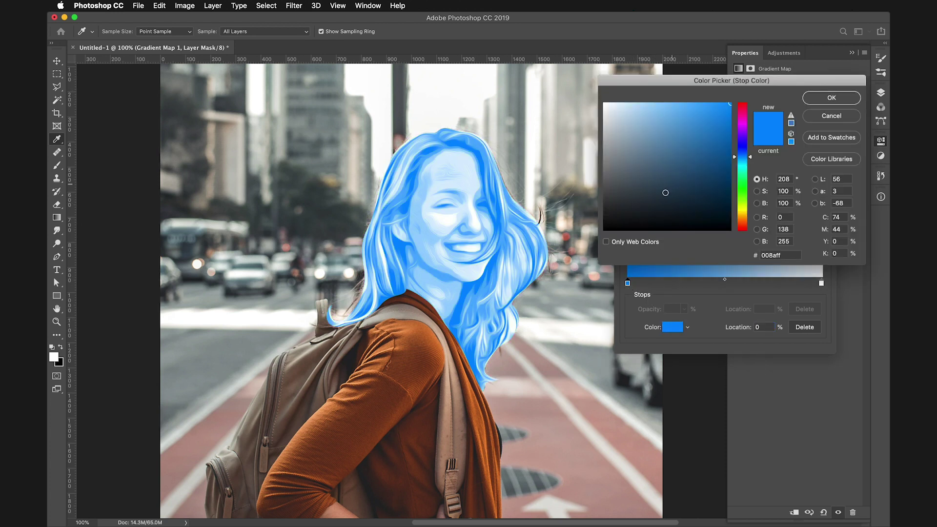
pyautogui.moveTo(665, 192)
pyautogui.mouseDown()
pyautogui.moveTo(628, 229)
pyautogui.moveTo(623, 207)
pyautogui.moveTo(609, 205)
pyautogui.moveTo(604, 183)
pyautogui.moveTo(590, 177)
pyautogui.moveTo(604, 178)
pyautogui.moveTo(587, 191)
pyautogui.mouseUp()
pyautogui.click(782, 203)
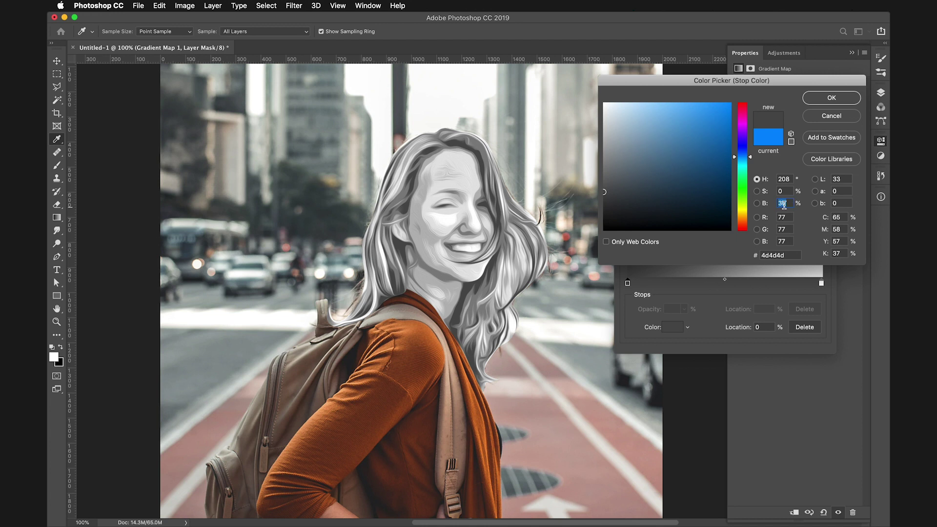
pyautogui.write('40')
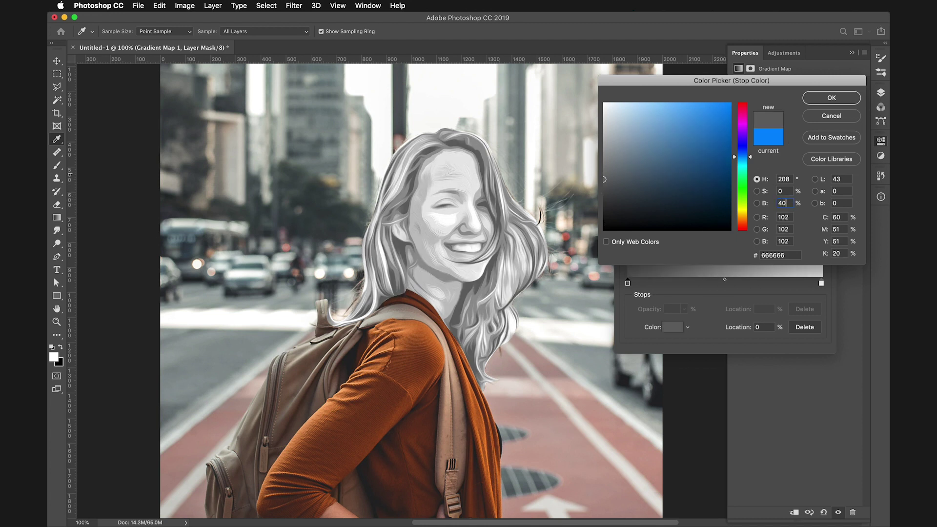
pyautogui.click(832, 98)
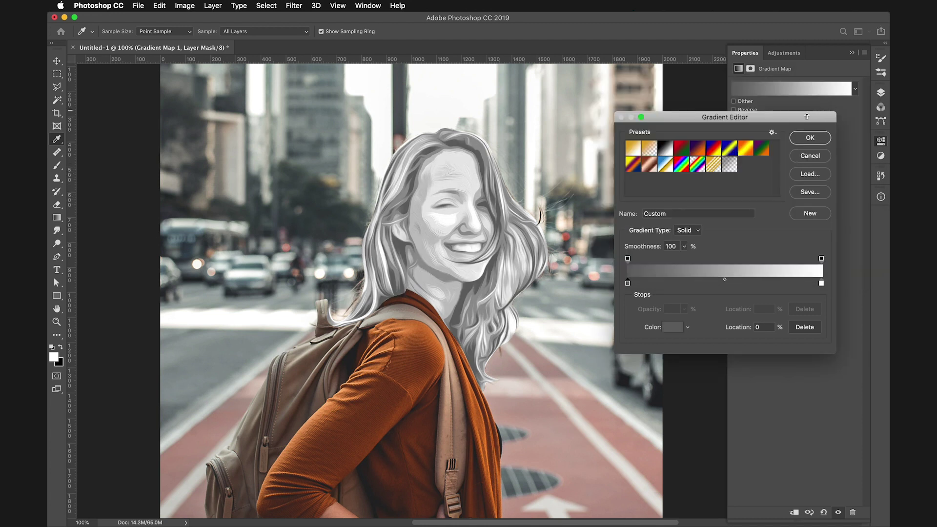
# Confirm the grey-to-white Gradient Map 1 and toggle it to compare the effect.
pyautogui.click(810, 138)
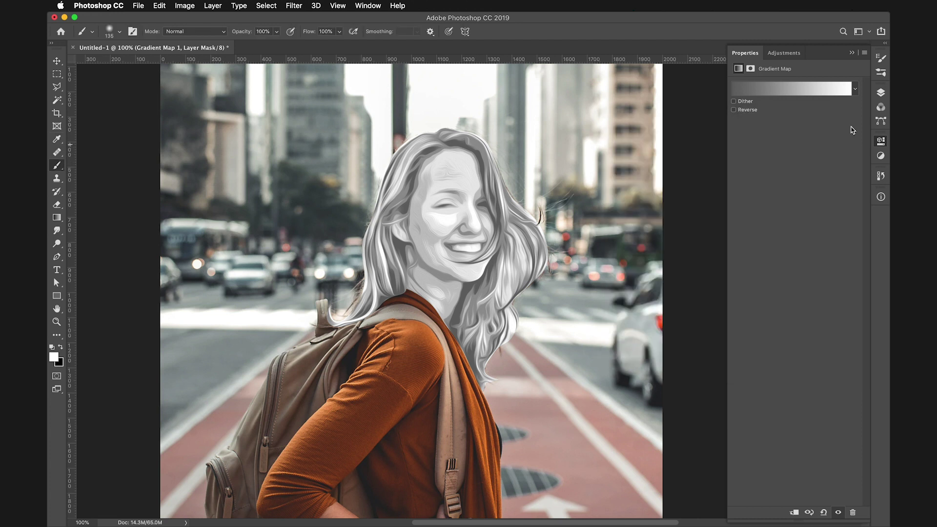
pyautogui.click(881, 93)
pyautogui.click(759, 138)
pyautogui.click(759, 139)
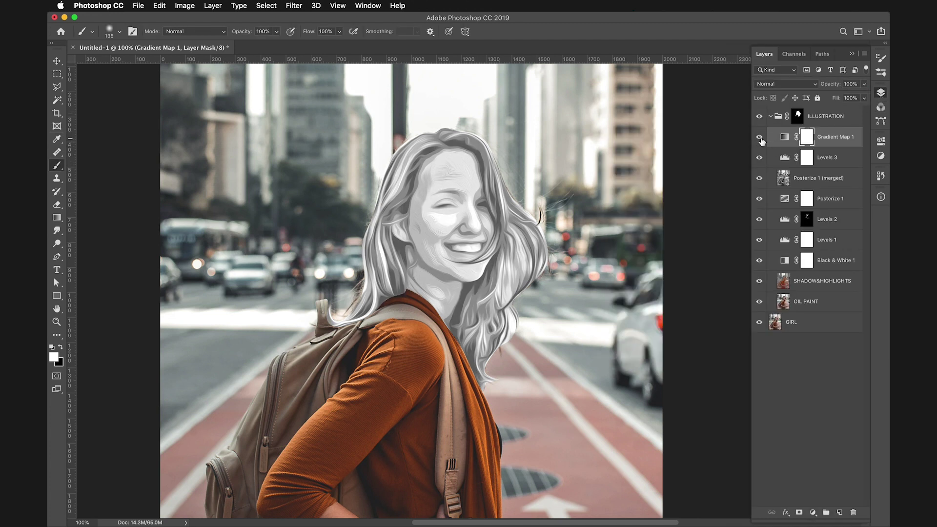
pyautogui.click(760, 139)
pyautogui.click(761, 139)
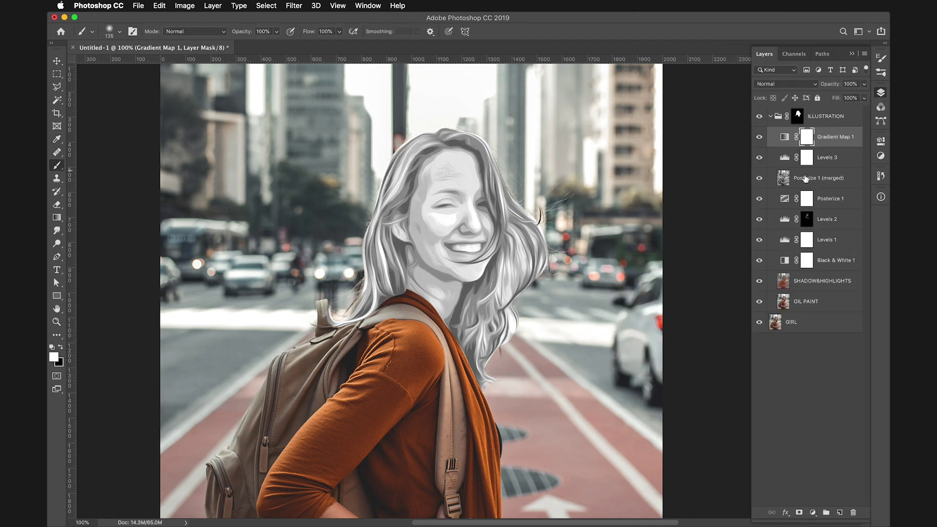
# Give the collapsed ILLUSTRATION group a white 10 px Stroke positioned outside.
pyautogui.click(770, 117)
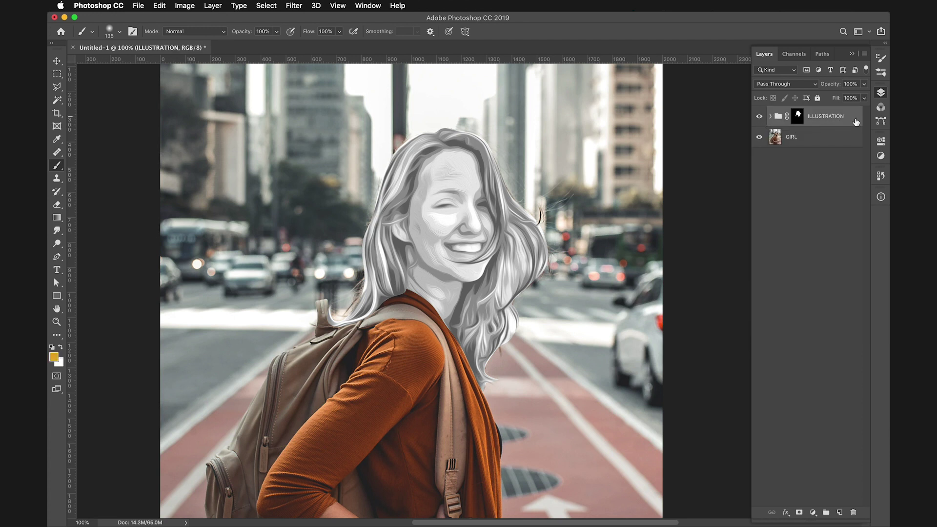
pyautogui.doubleClick(855, 122)
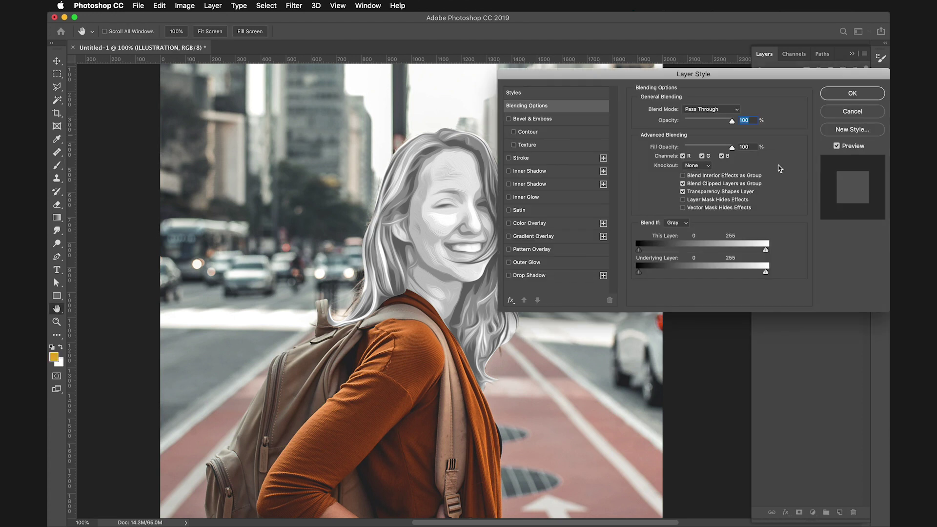
pyautogui.click(536, 159)
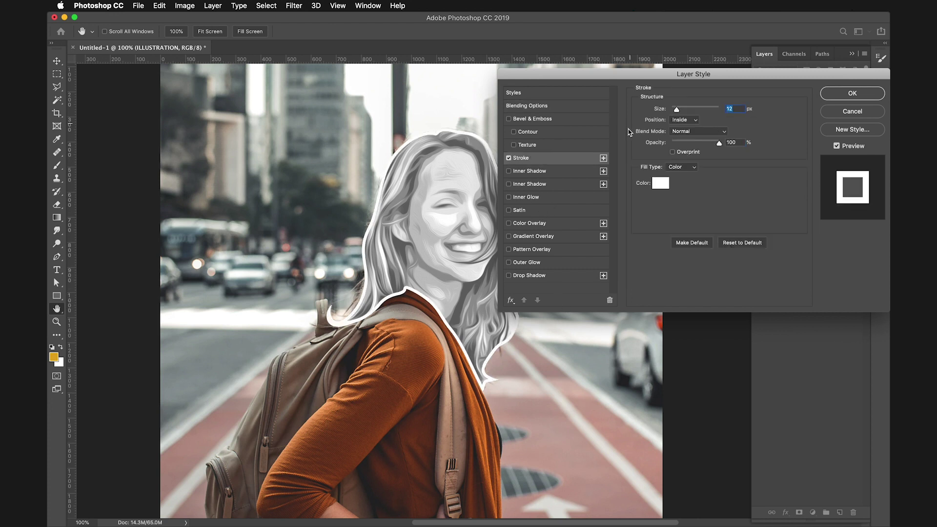
pyautogui.click(688, 120)
pyautogui.click(682, 113)
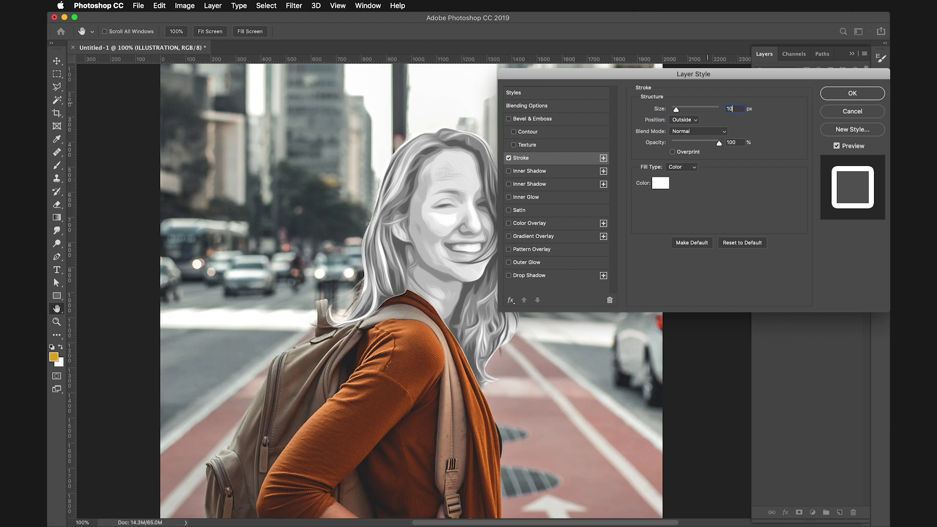
pyautogui.click(661, 186)
pyautogui.moveTo(663, 190); pyautogui.dragTo(604, 230)
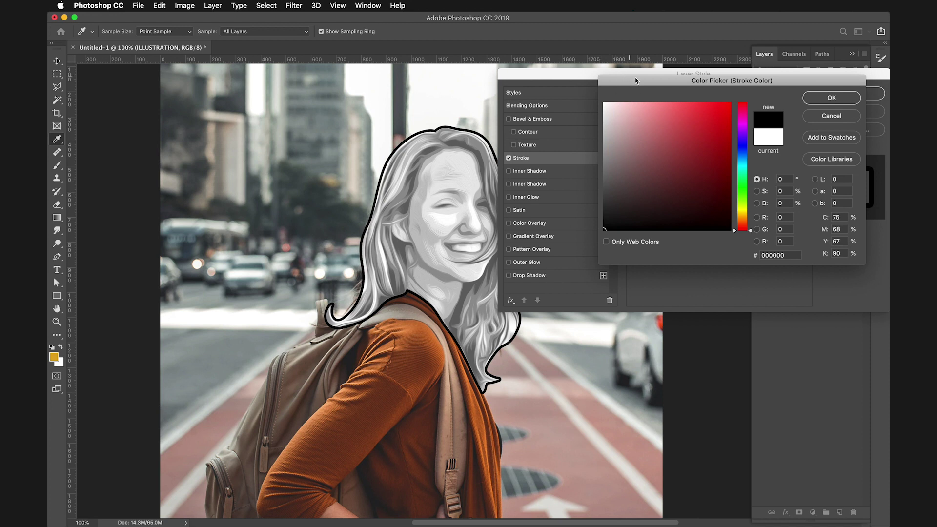
pyautogui.click(768, 137)
pyautogui.click(829, 98)
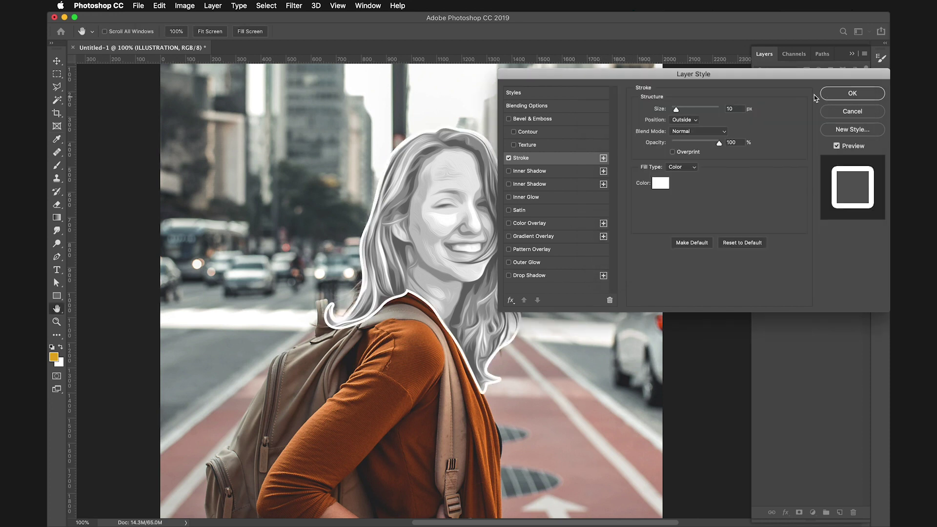
pyautogui.moveTo(756, 80); pyautogui.dragTo(736, 97)
pyautogui.click(812, 110)
# Create a new empty Layer 1 directly above the GIRL layer.
pyautogui.press('b')
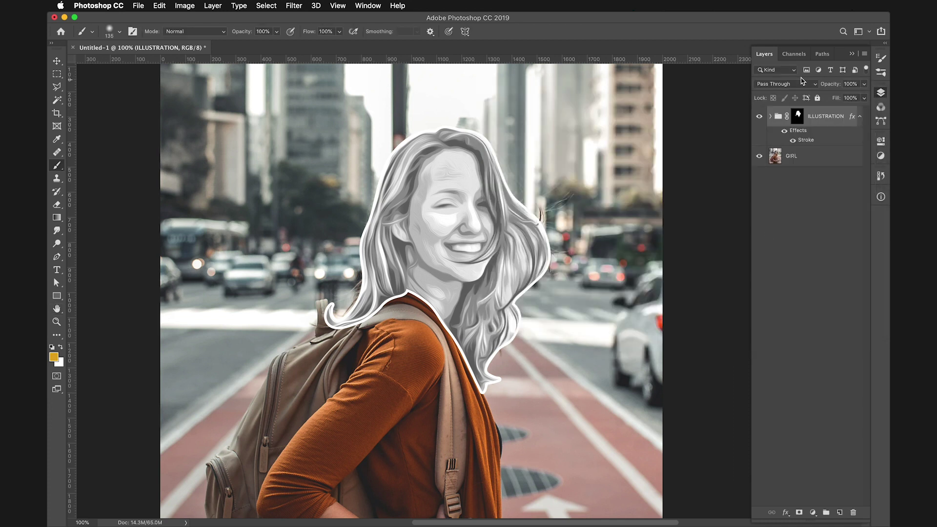
pyautogui.click(791, 139)
pyautogui.scroll(3, 457, 129)
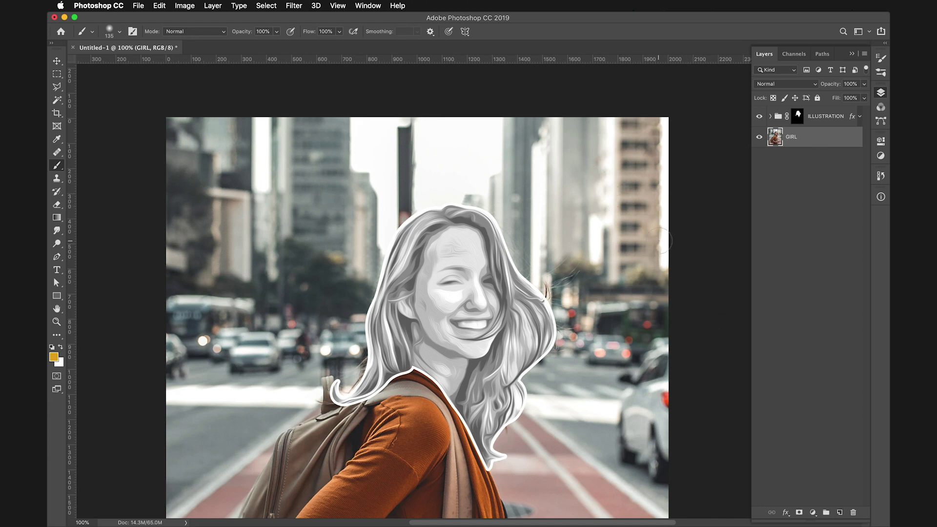
pyautogui.click(840, 512)
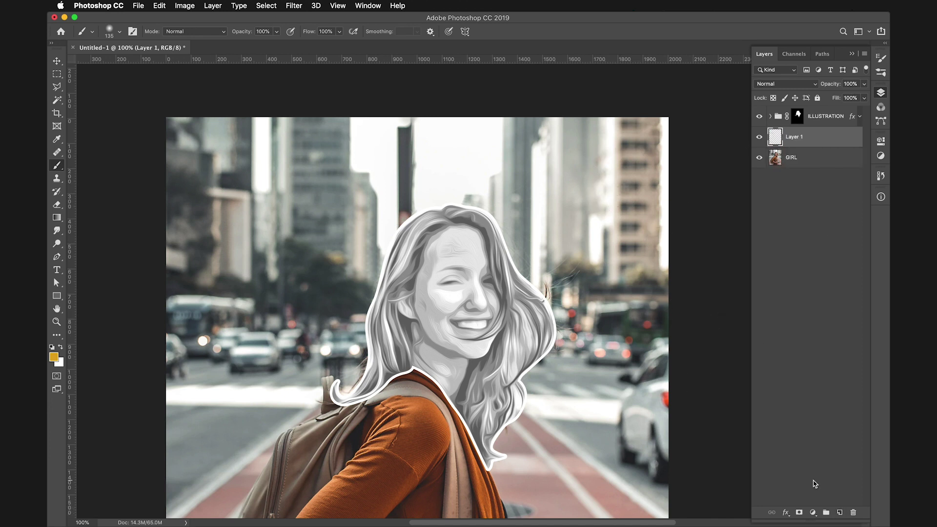
# Draw a black Foreground to Transparent gradient downward from the top of the image on Layer 1.
pyautogui.click(57, 220)
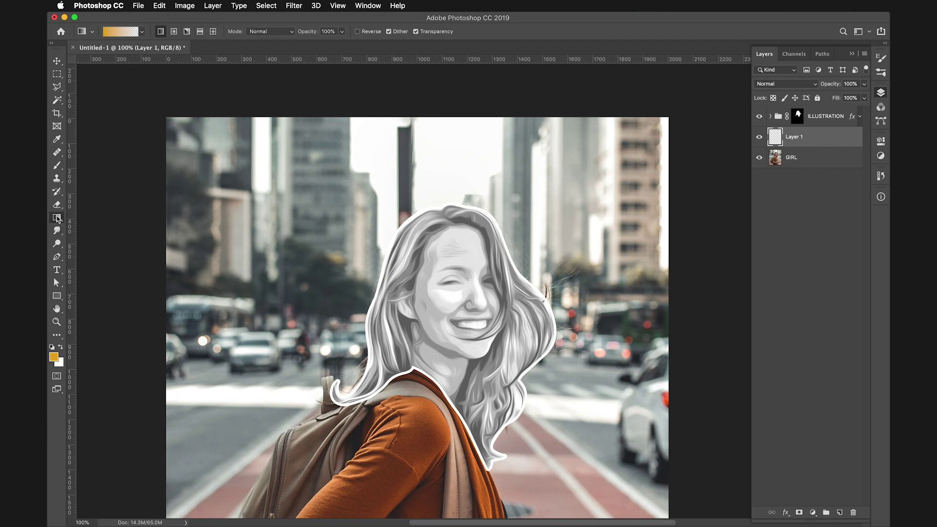
pyautogui.click(57, 219)
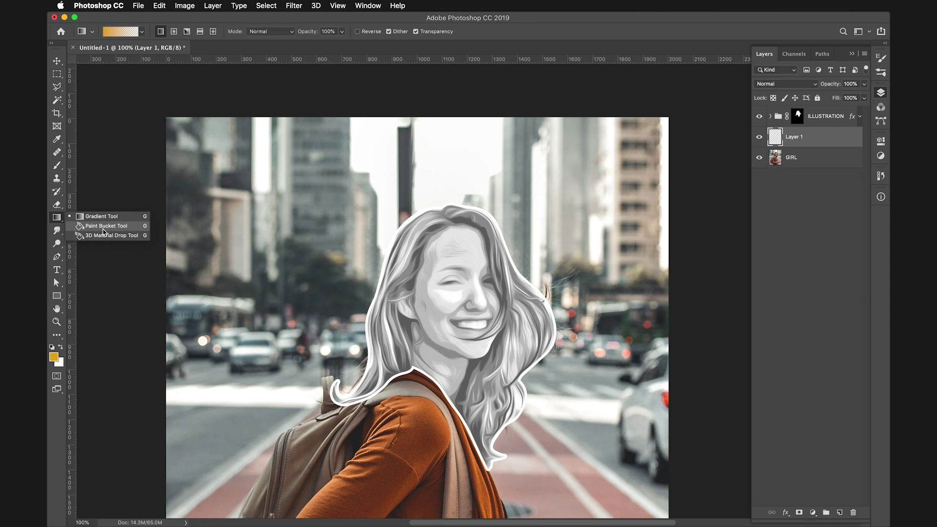
pyautogui.click(57, 219)
pyautogui.press('d')
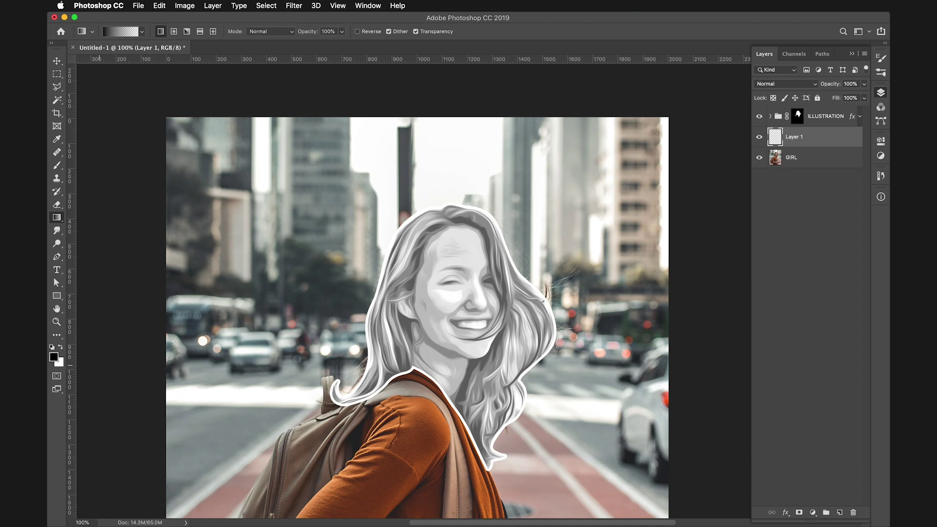
pyautogui.click(141, 32)
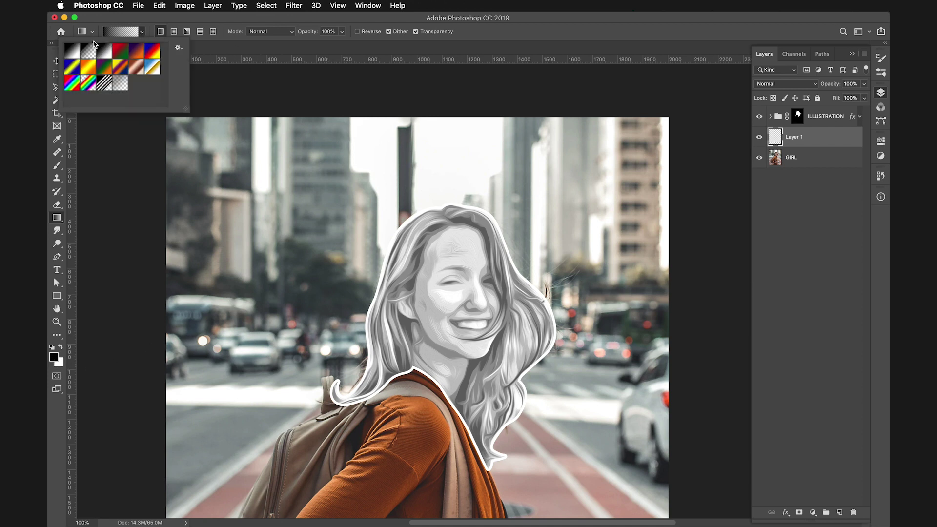
pyautogui.click(91, 53)
pyautogui.click(535, 37)
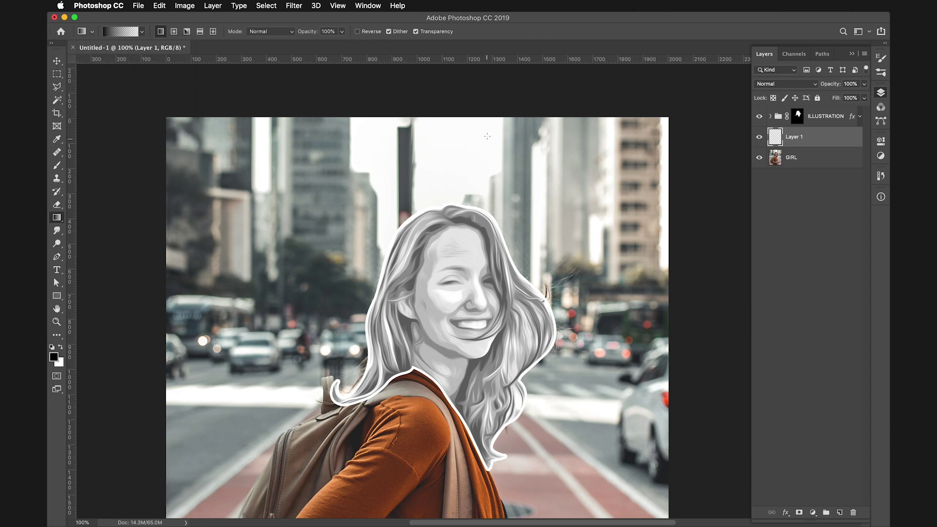
pyautogui.moveTo(483, 121); pyautogui.dragTo(477, 498)
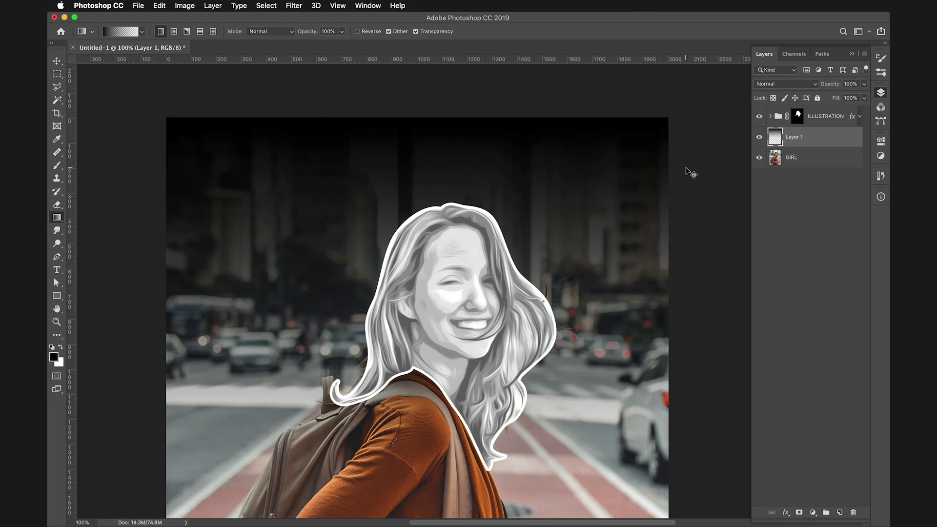
# Lower Layer 1's fill to 40% and toggle it to compare the darkening.
pyautogui.press('super+minus')
pyautogui.click(759, 137)
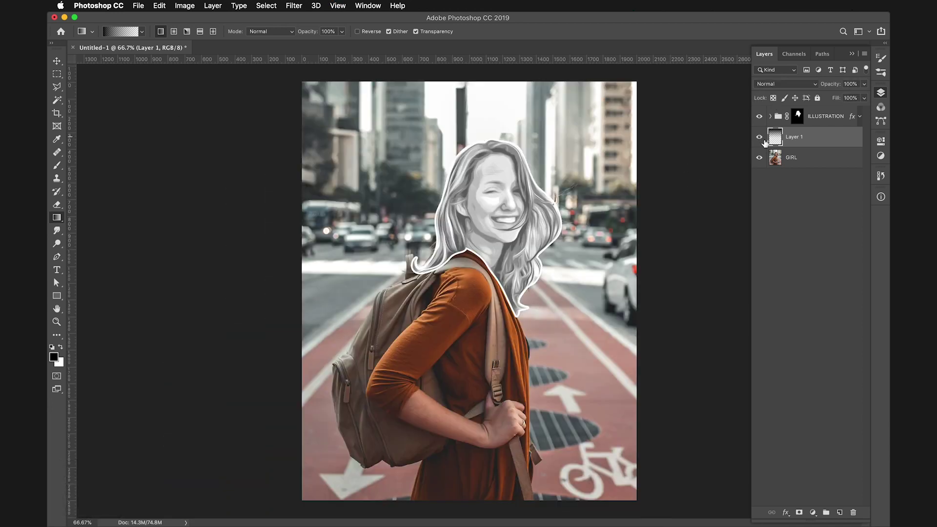
pyautogui.click(759, 137)
pyautogui.moveTo(836, 98); pyautogui.dragTo(808, 100)
pyautogui.click(763, 140)
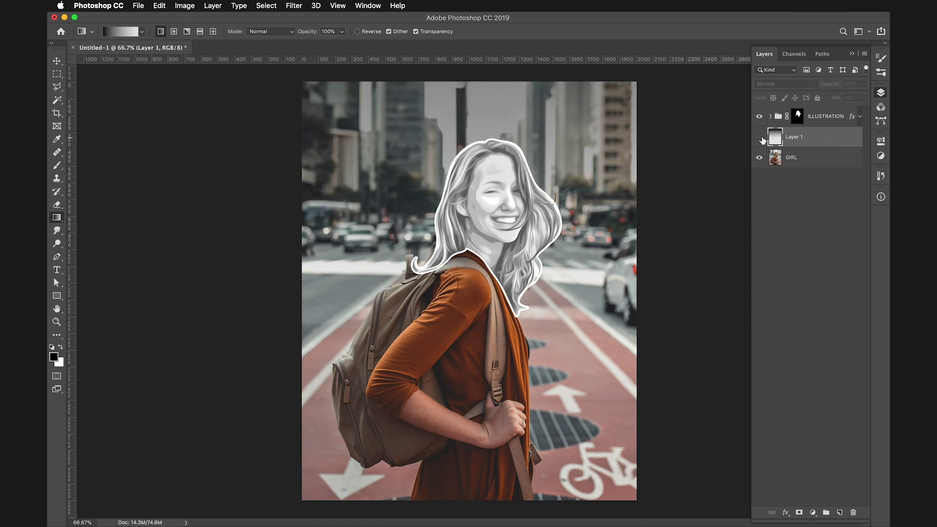
pyautogui.click(760, 139)
pyautogui.scroll(1, 542, 259)
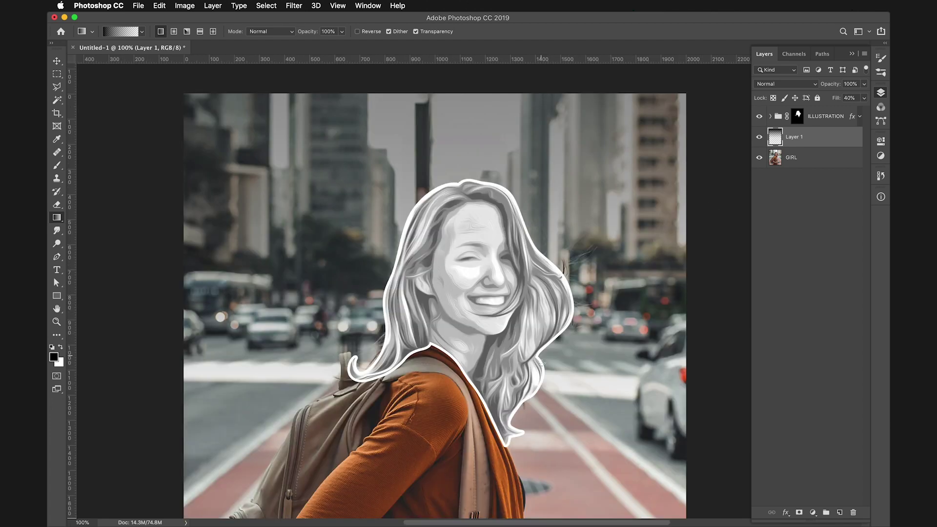
# Toggle the illustration against the original photo, then expand the ILLUSTRATION group.
pyautogui.click(759, 117)
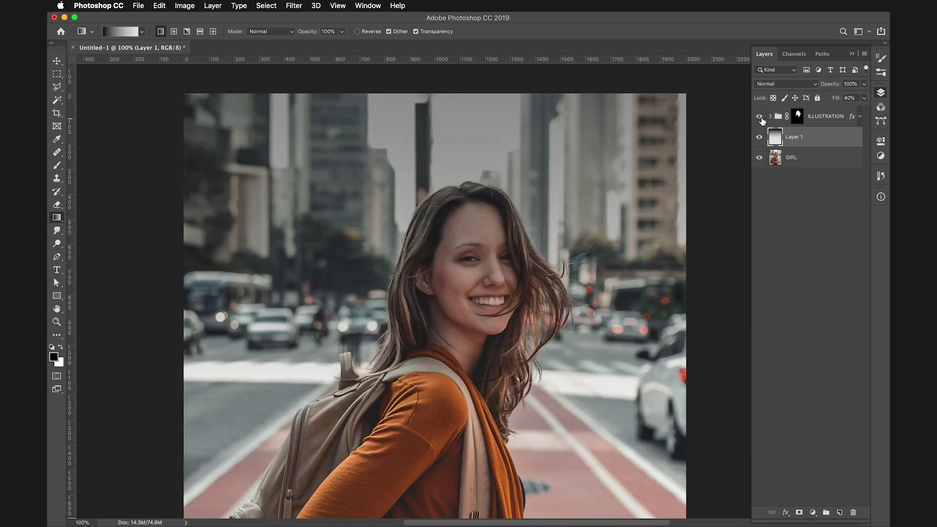
pyautogui.click(760, 118)
pyautogui.click(760, 118)
pyautogui.click(760, 118)
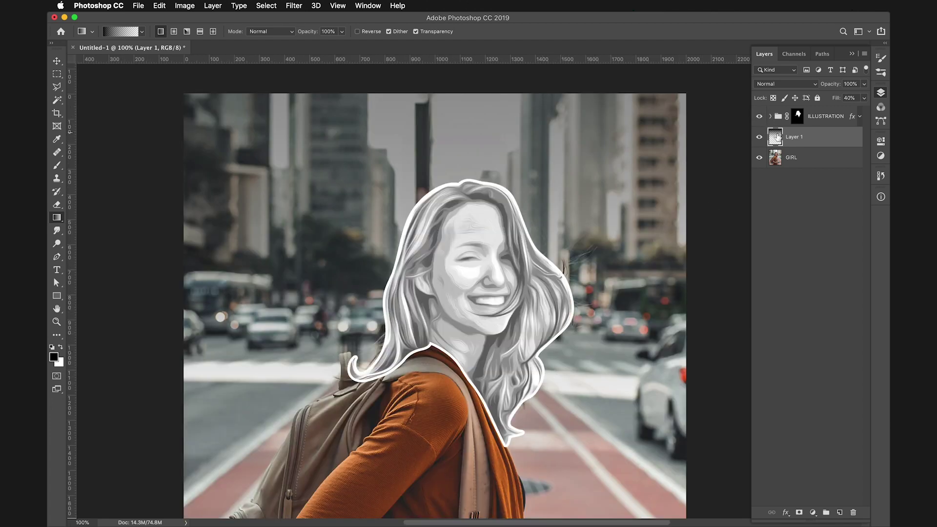
pyautogui.click(770, 117)
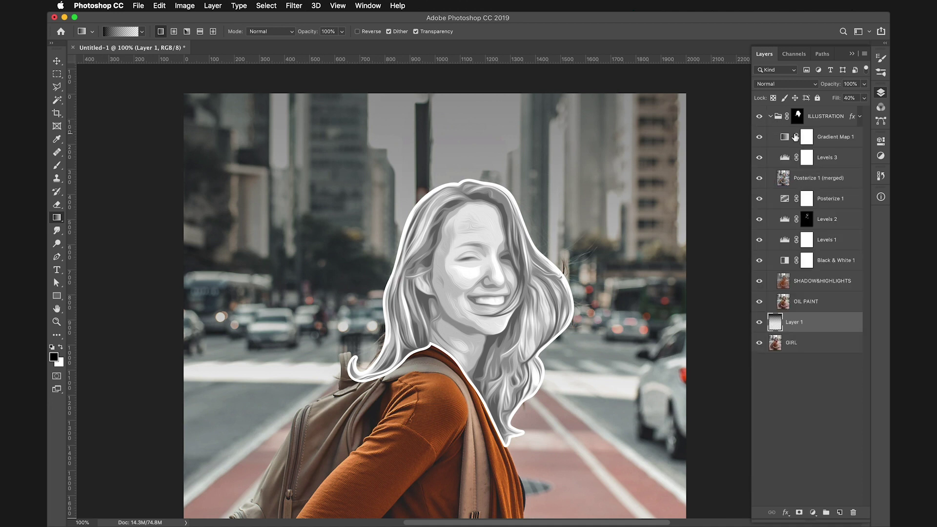
# At 200% zoom, raise the Levels 3 black input to about 28 for deeper shadows.
pyautogui.press('super+equal')
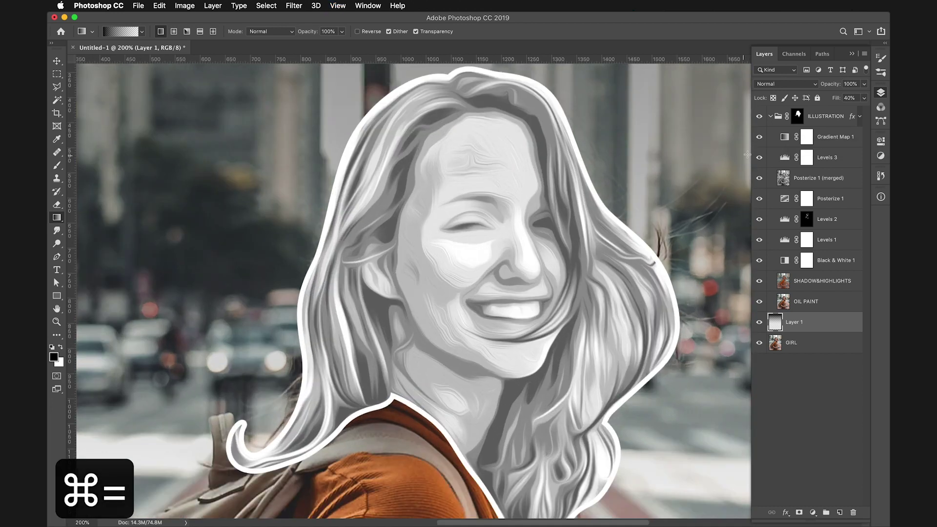
pyautogui.click(811, 184)
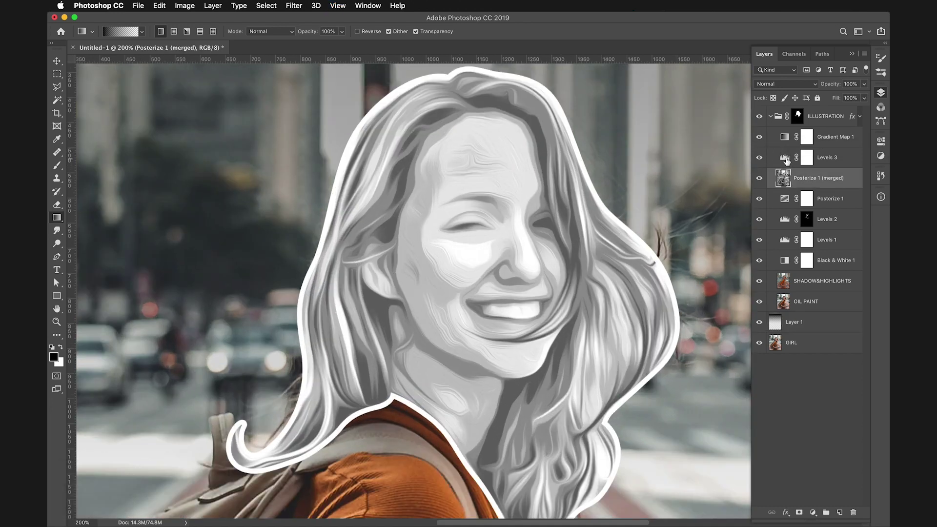
pyautogui.doubleClick(785, 158)
pyautogui.moveTo(748, 159)
pyautogui.mouseDown()
pyautogui.moveTo(815, 160)
pyautogui.moveTo(762, 160)
pyautogui.mouseUp()
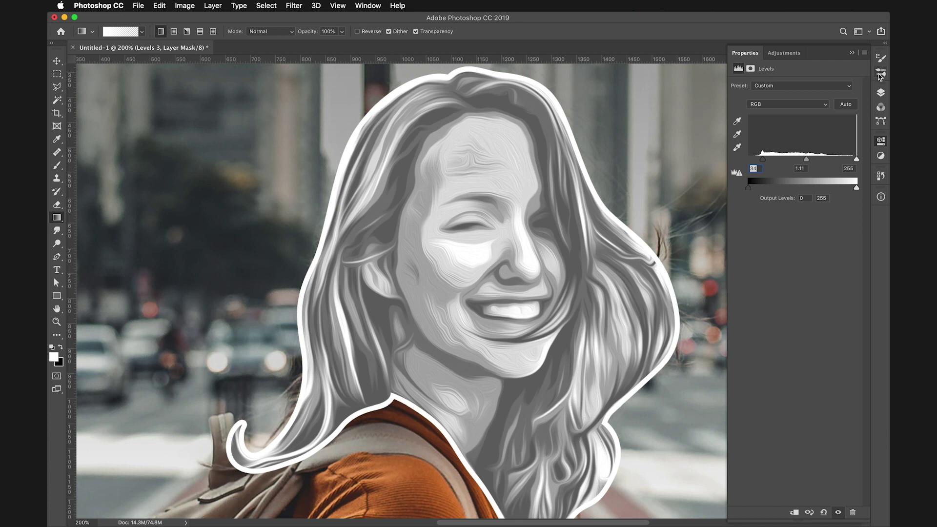
pyautogui.click(881, 93)
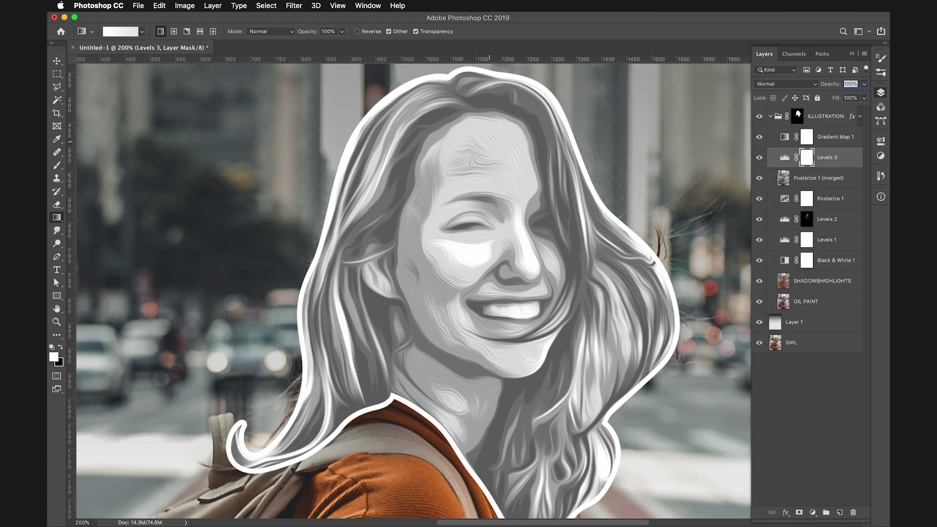
pyautogui.click(825, 184)
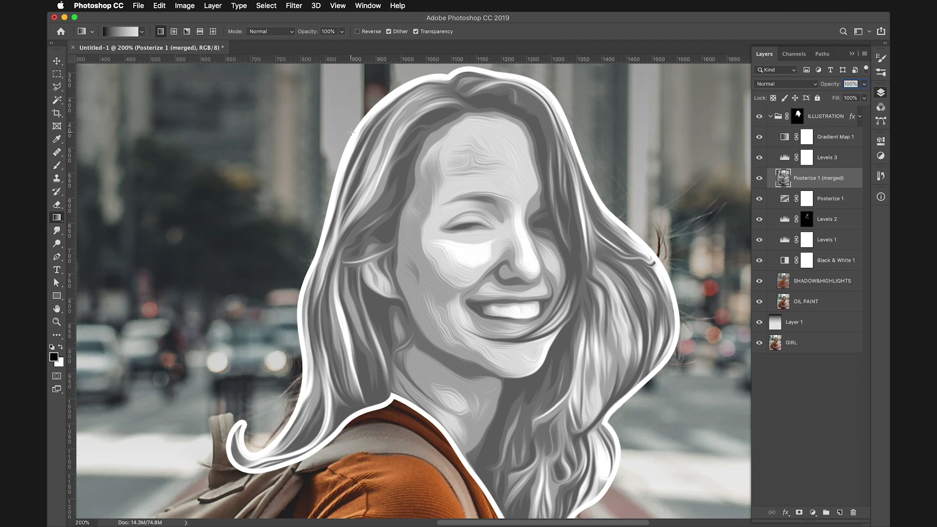
# Apply Surface Blur (Radius 24, Threshold 15) to Posterize 1 (merged), comparing it via undo/redo.
pyautogui.click(293, 5)
pyautogui.moveTo(344, 126)
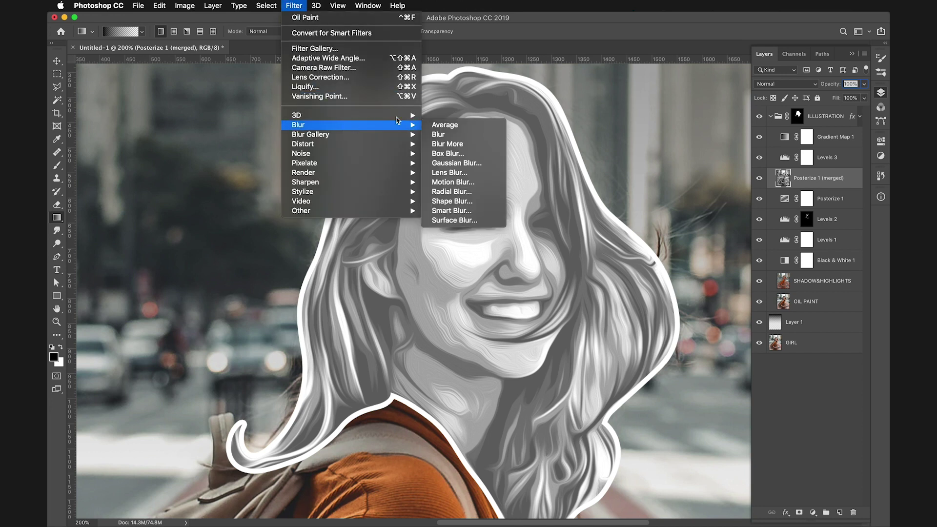
pyautogui.click(462, 221)
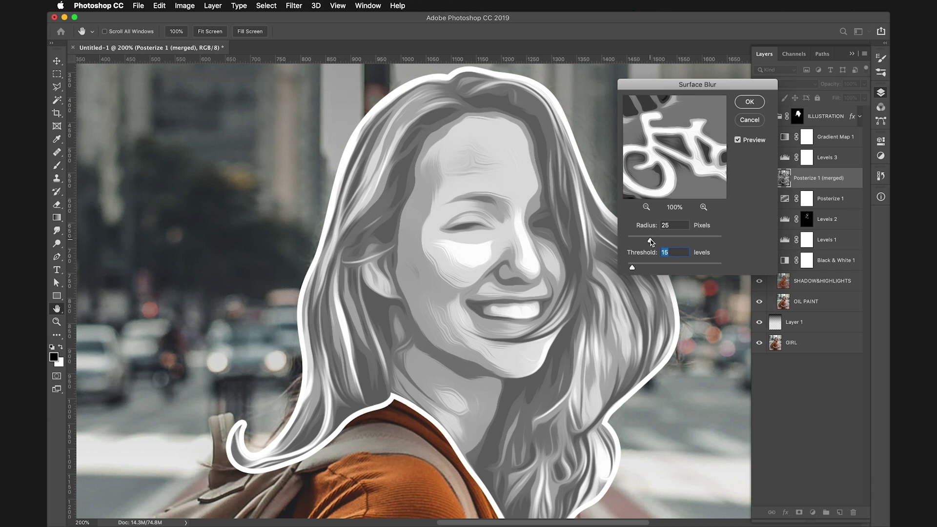
pyautogui.moveTo(651, 242); pyautogui.dragTo(632, 271)
pyautogui.moveTo(651, 240); pyautogui.dragTo(648, 242)
pyautogui.click(749, 103)
pyautogui.press('g')
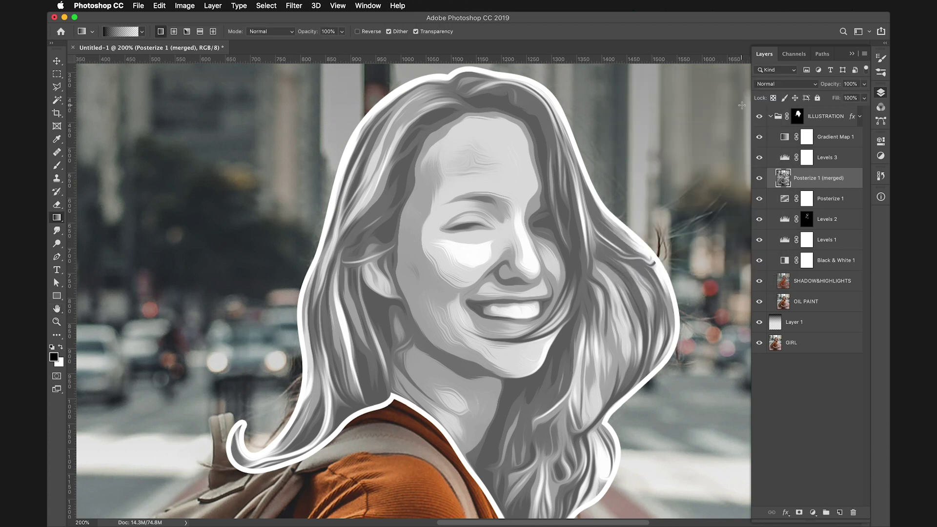
pyautogui.press('super+z')
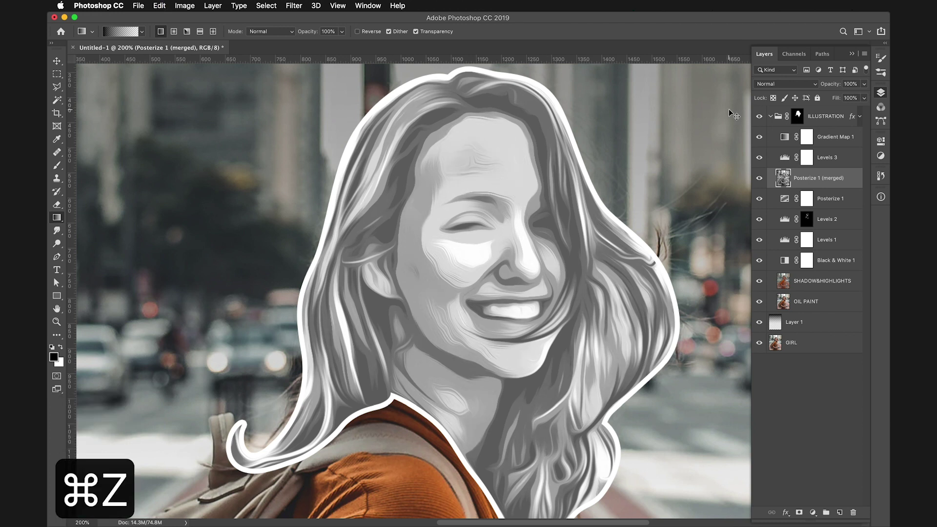
pyautogui.press('super+z')
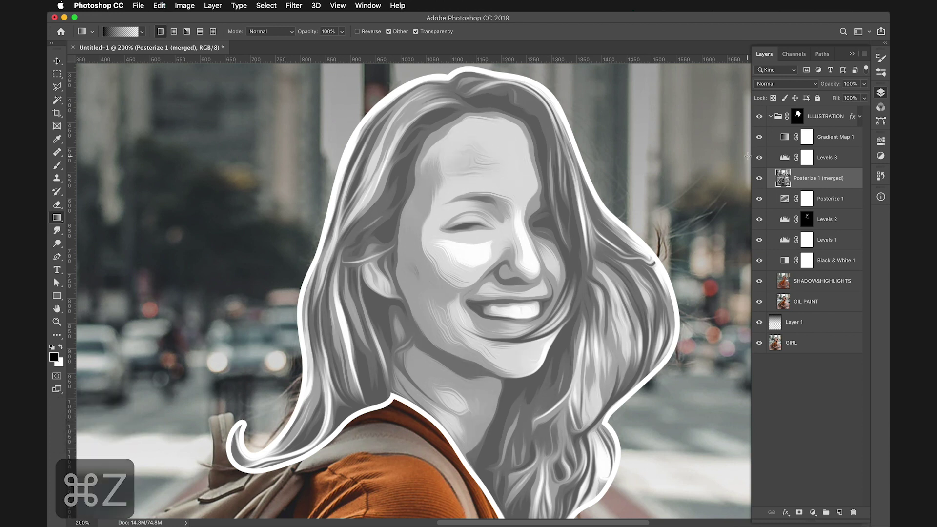
pyautogui.press('super+minus')
pyautogui.moveTo(650, 295); pyautogui.dragTo(616, 288)
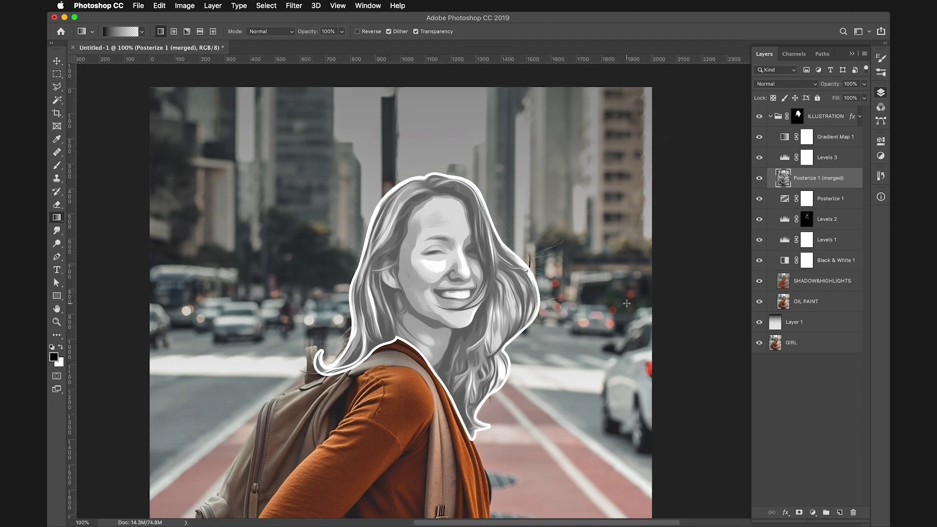
# Collapse ILLUSTRATION and toggle its visibility to compare the cartoon head with the photo.
pyautogui.click(770, 117)
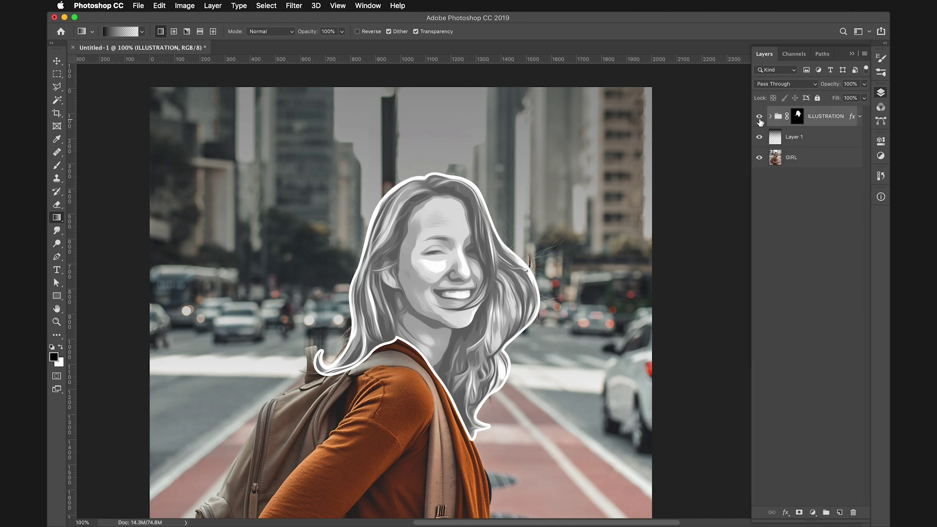
pyautogui.click(759, 117)
pyautogui.click(760, 118)
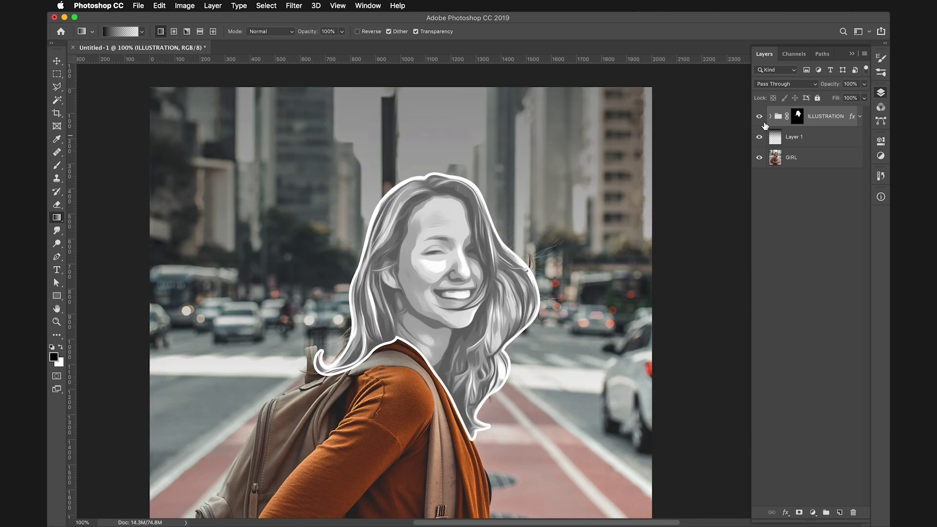